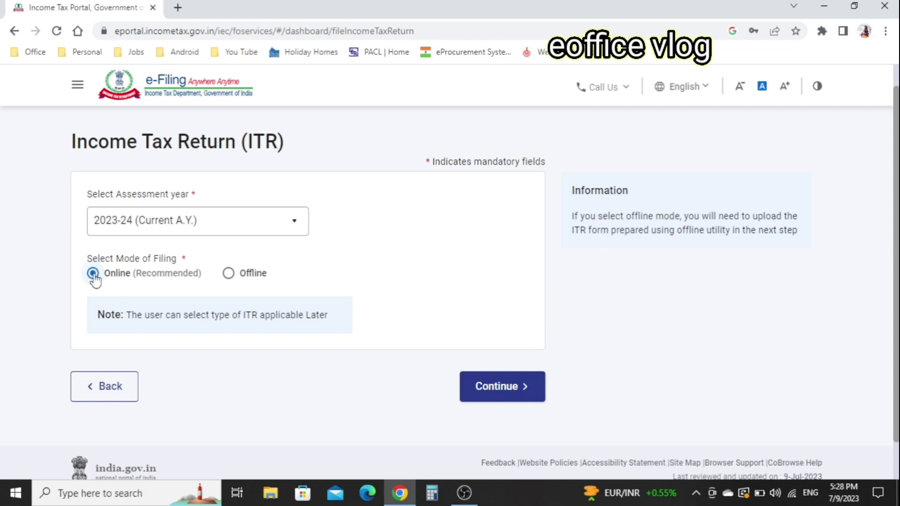
Start a new online income tax return filing for assessment year 2023-24 with the Individual status.
{"action": "left_click", "coordinate": [510, 389]}
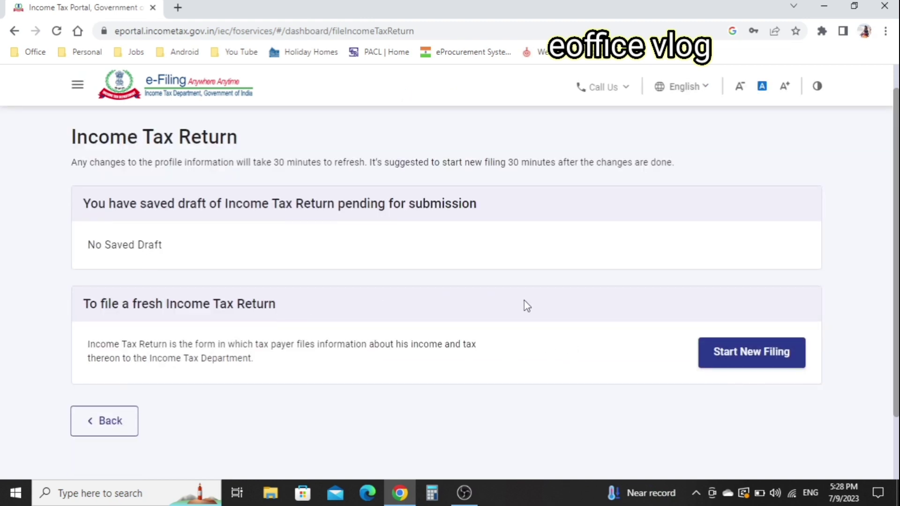
{"action": "left_click", "coordinate": [751, 356]}
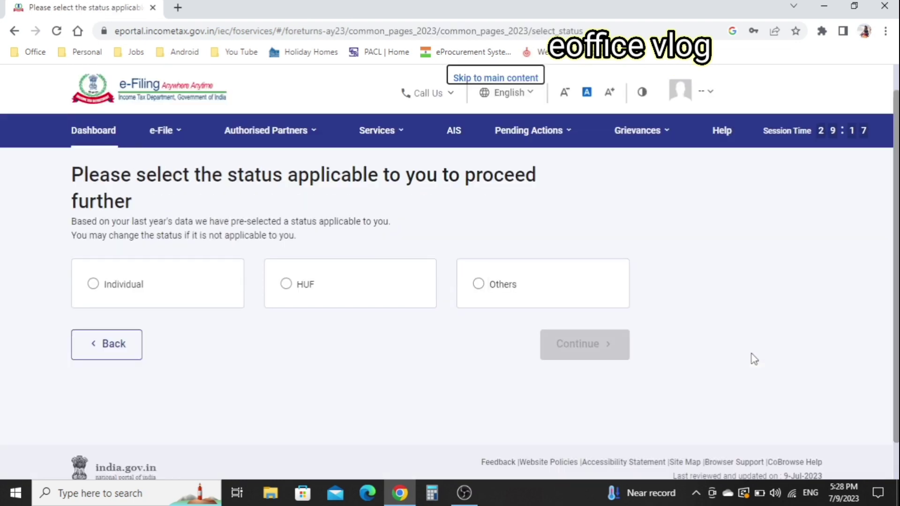
{"action": "left_click", "coordinate": [96, 284]}
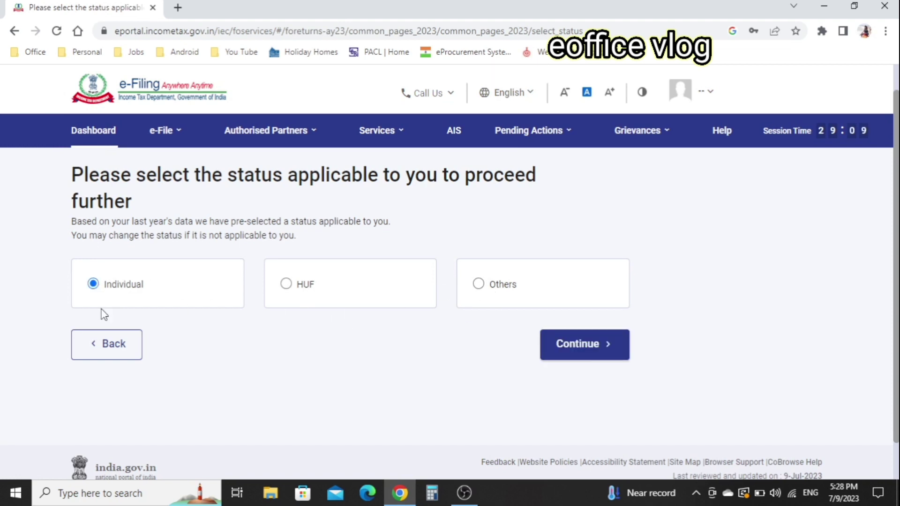
{"action": "left_click", "coordinate": [583, 355]}
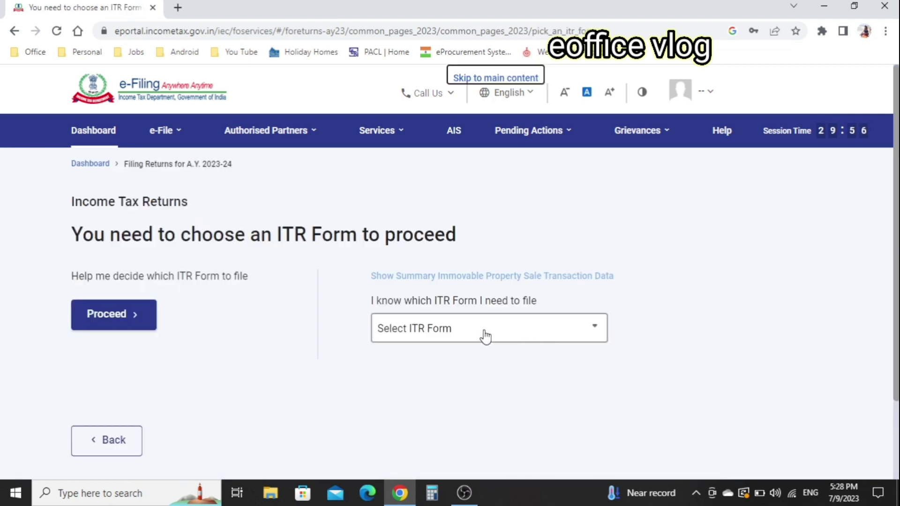
Choose the ITR-1 form, proceed with it and get the return started.
{"action": "left_click", "coordinate": [484, 335]}
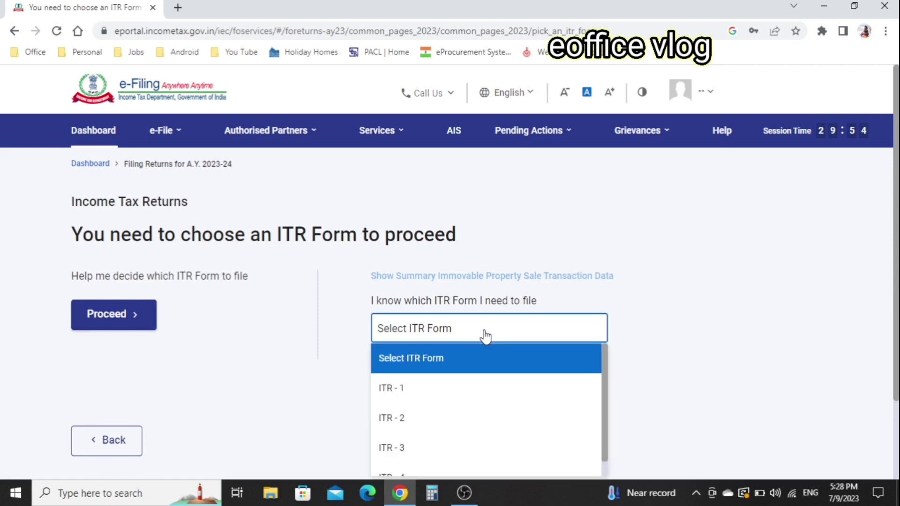
{"action": "left_click", "coordinate": [387, 389]}
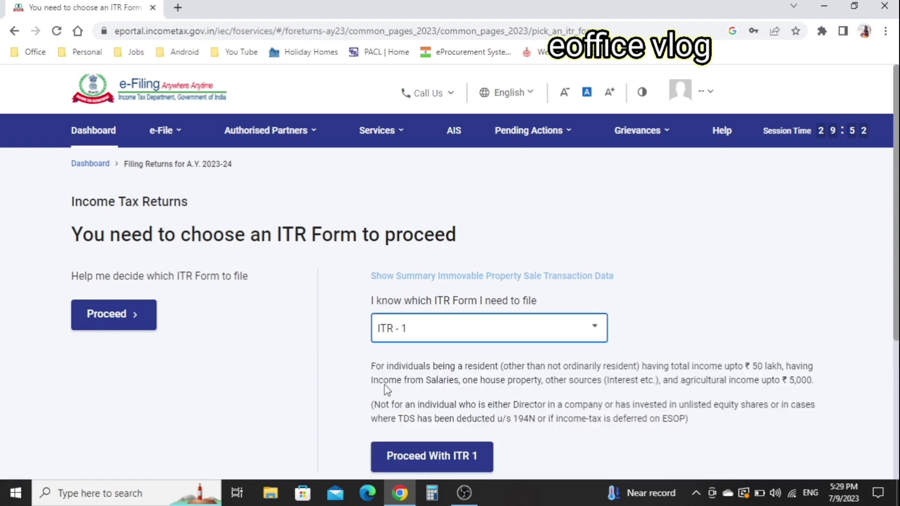
{"action": "left_click", "coordinate": [461, 466]}
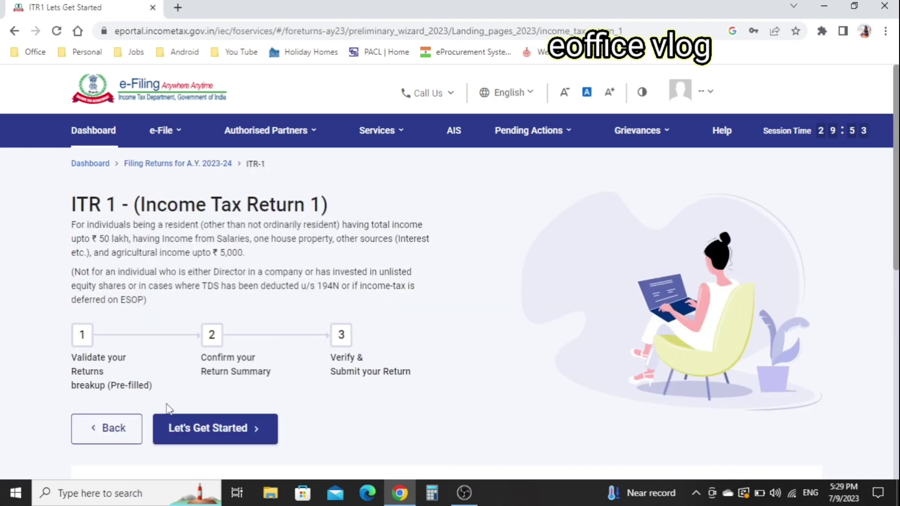
{"action": "left_click", "coordinate": [228, 432]}
Give "Taxable income is more than basic exemption limit" as the filing reason, continue and acknowledge the pre-filled return notice.
{"action": "scroll", "coordinate": [450, 373], "scroll_direction": "down", "scroll_amount": 2}
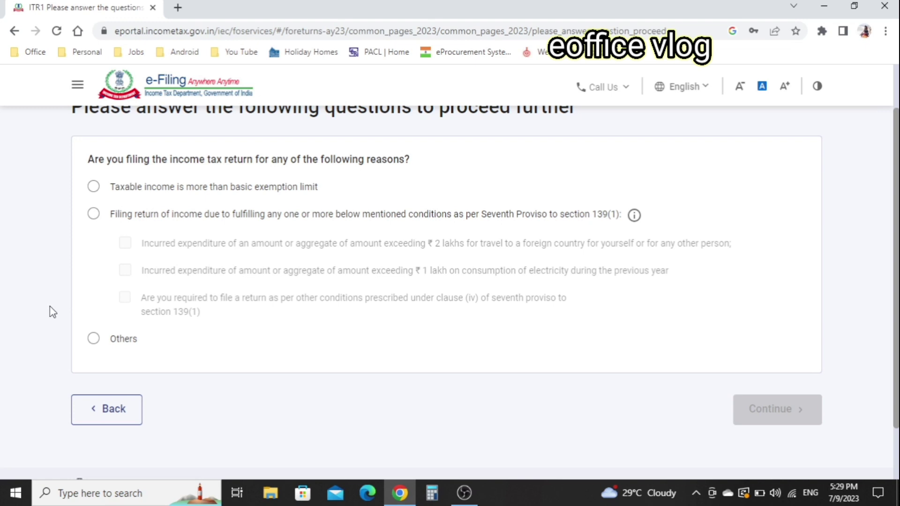
{"action": "left_click", "coordinate": [93, 186]}
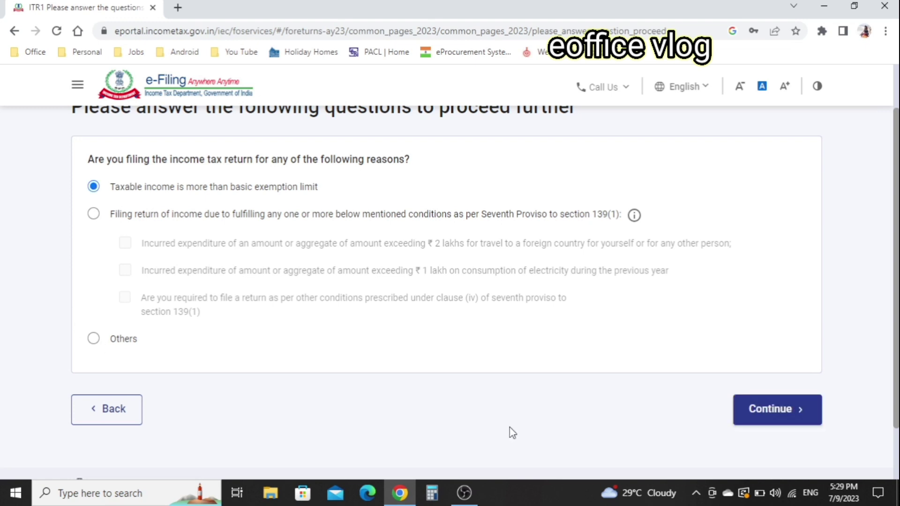
{"action": "left_click", "coordinate": [796, 415]}
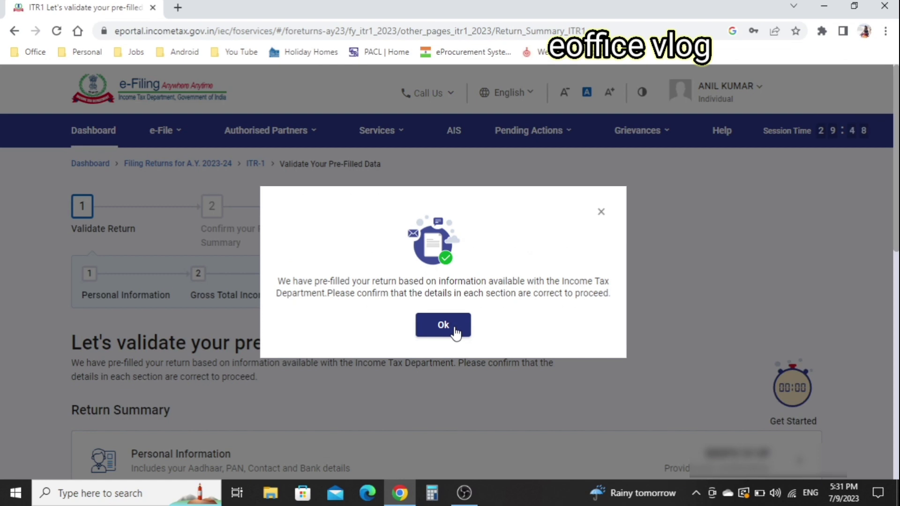
{"action": "left_click", "coordinate": [454, 328]}
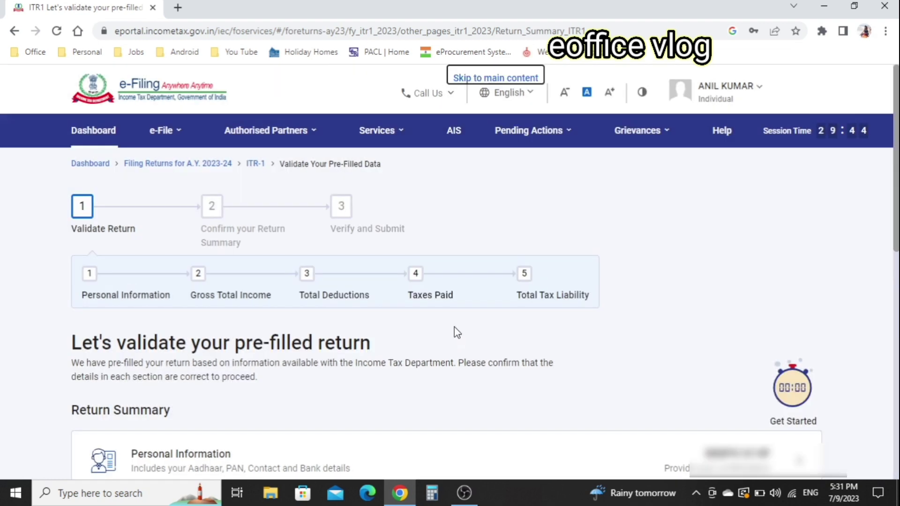
Open the Personal Information section of the return summary and select State Government as the nature of employment.
{"action": "scroll", "coordinate": [657, 296], "scroll_direction": "down", "scroll_amount": 3}
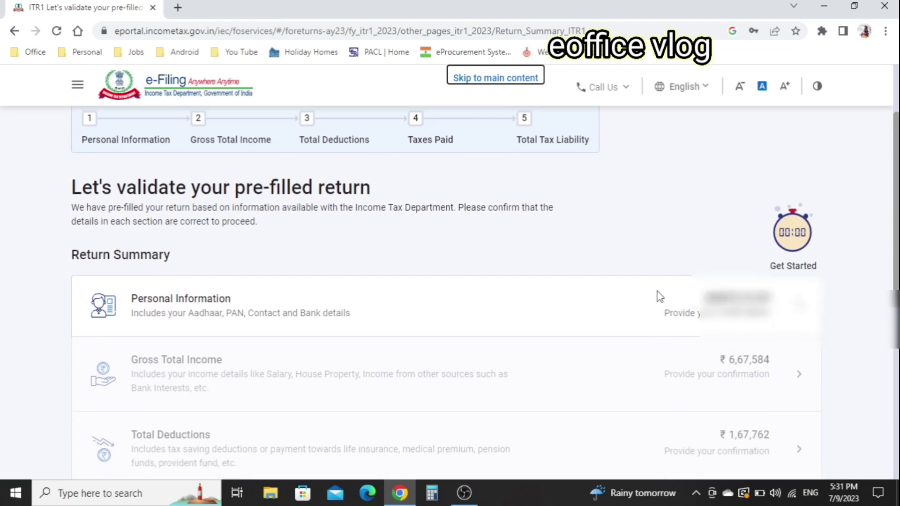
{"action": "left_click", "coordinate": [657, 295]}
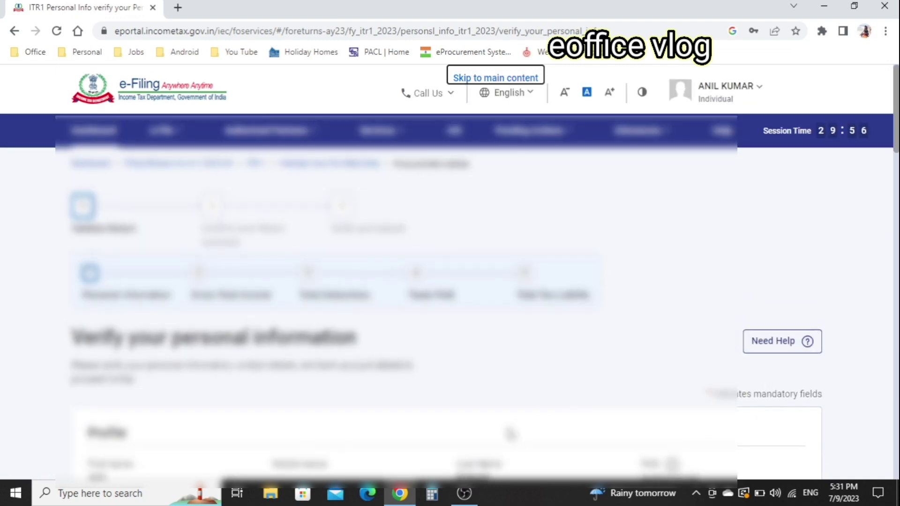
{"action": "scroll", "coordinate": [510, 433], "scroll_direction": "down", "scroll_amount": 5}
{"action": "scroll", "coordinate": [511, 434], "scroll_direction": "down", "scroll_amount": 3}
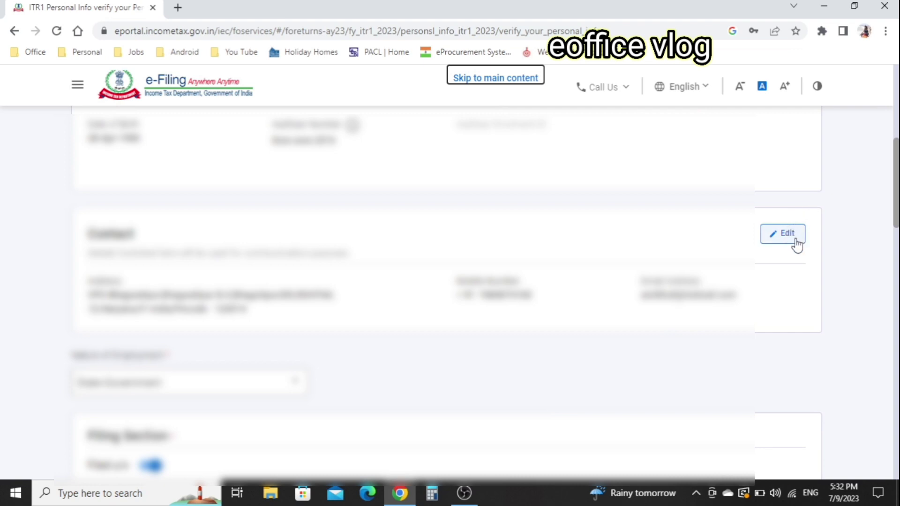
{"action": "scroll", "coordinate": [647, 364], "scroll_direction": "down", "scroll_amount": 3}
{"action": "scroll", "coordinate": [647, 364], "scroll_direction": "down", "scroll_amount": 2}
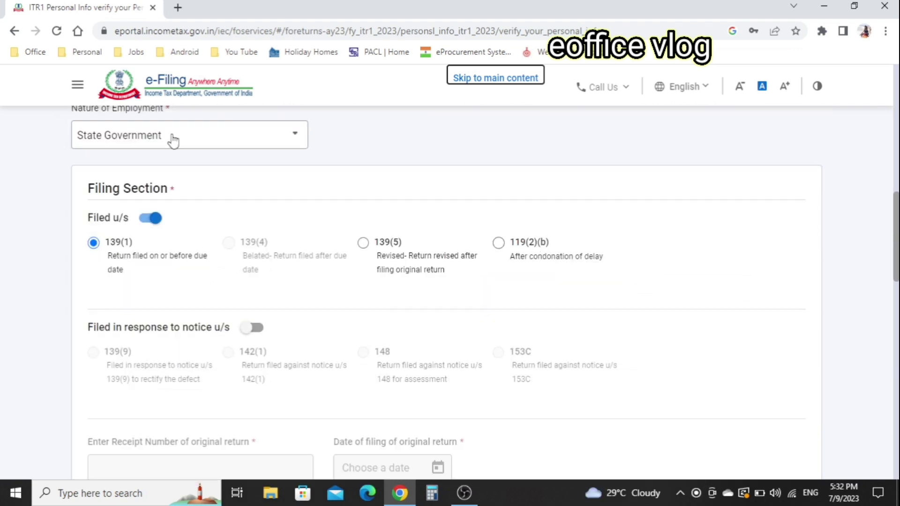
{"action": "left_click", "coordinate": [155, 136]}
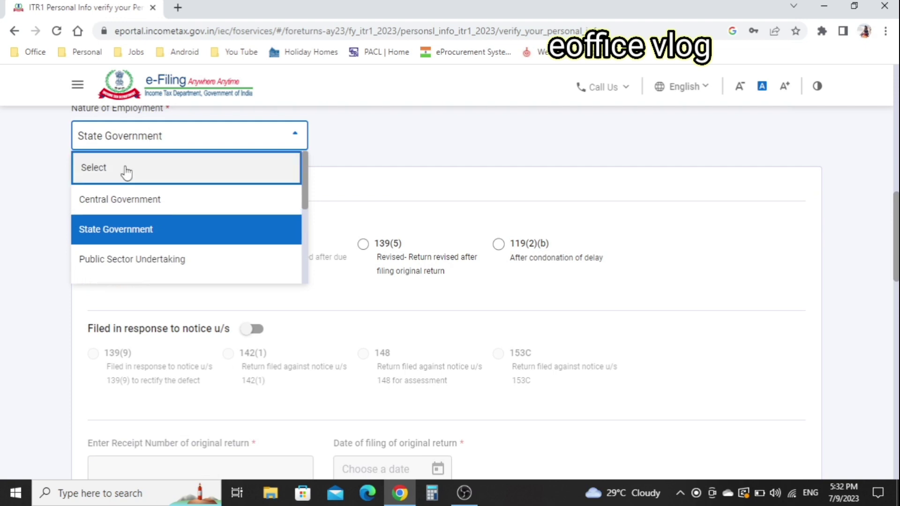
{"action": "left_click", "coordinate": [116, 228]}
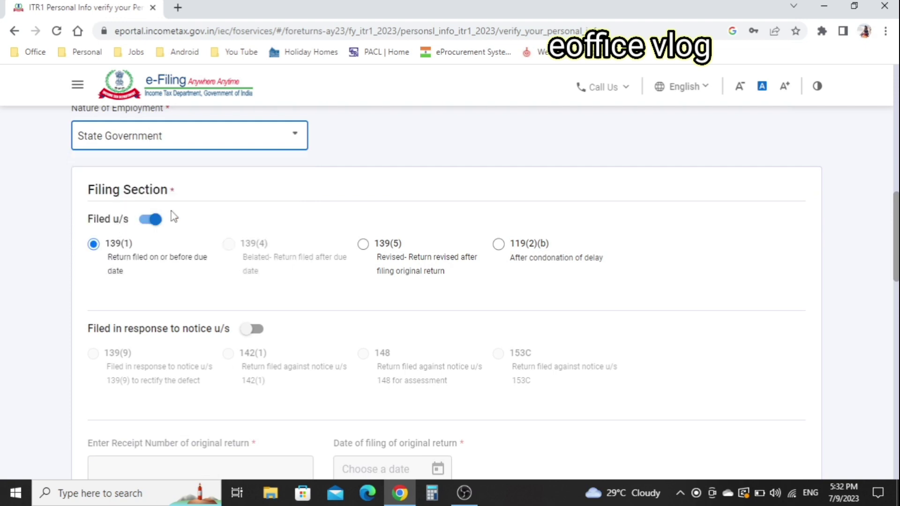
Review the filing section, new tax regime choice and bank details, then confirm the personal information.
{"action": "scroll", "coordinate": [249, 214], "scroll_direction": "down", "scroll_amount": 2}
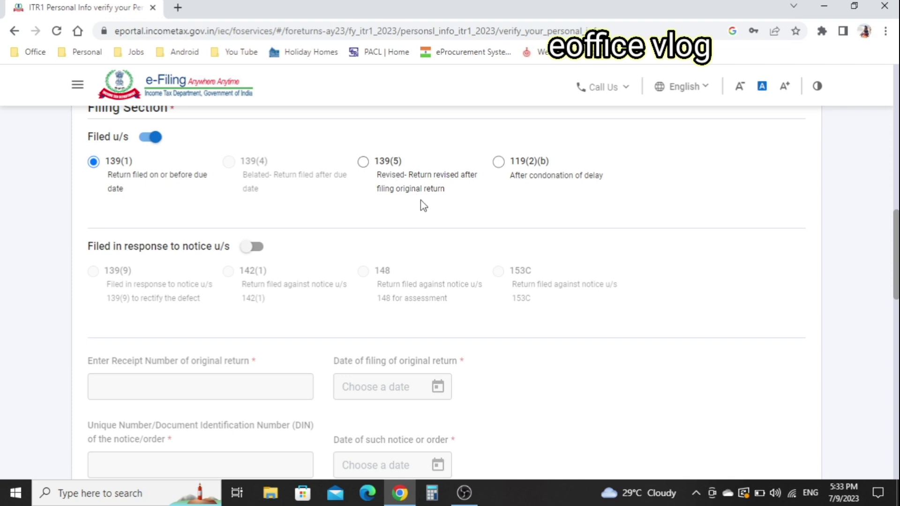
{"action": "scroll", "coordinate": [421, 200], "scroll_direction": "down", "scroll_amount": 5}
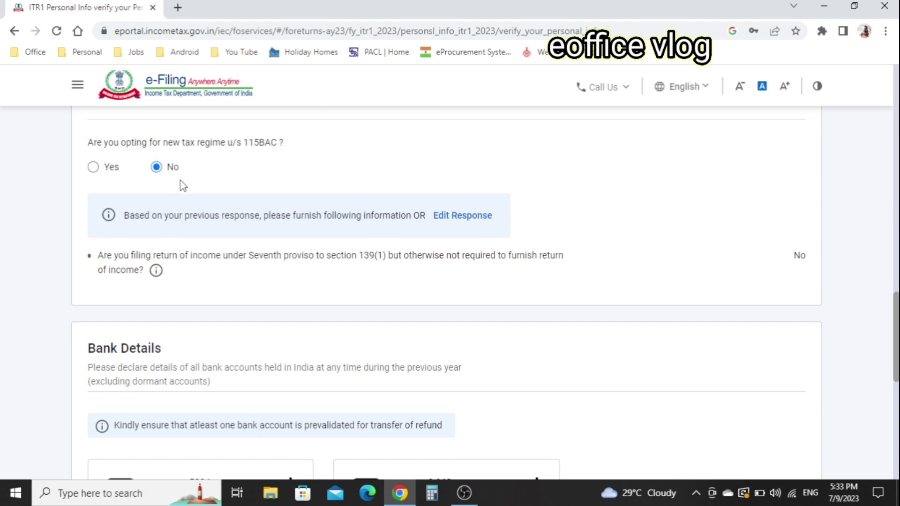
{"action": "scroll", "coordinate": [268, 232], "scroll_direction": "down", "scroll_amount": 5}
{"action": "scroll", "coordinate": [268, 232], "scroll_direction": "down", "scroll_amount": 2}
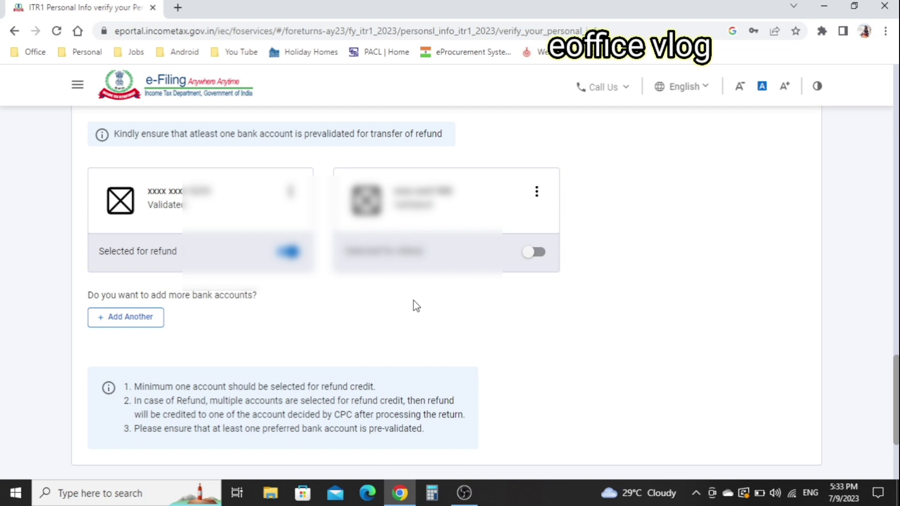
{"action": "scroll", "coordinate": [417, 305], "scroll_direction": "down", "scroll_amount": 1}
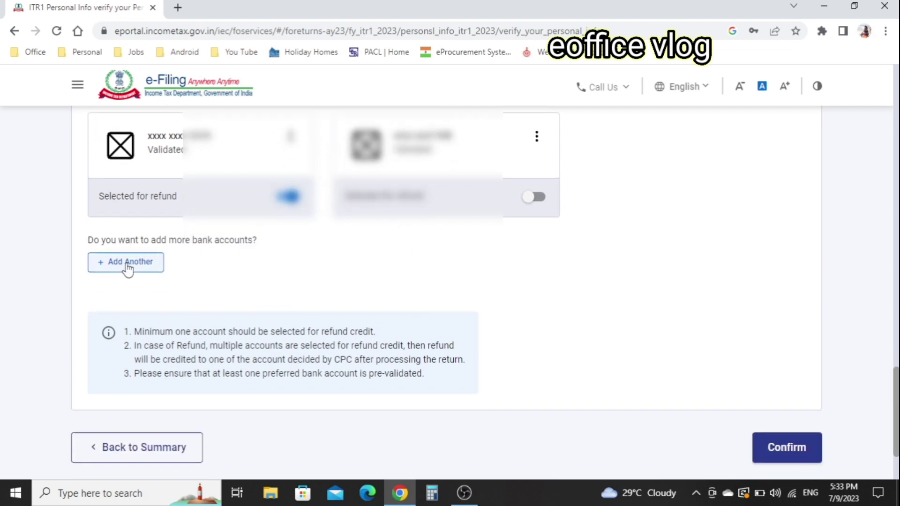
{"action": "scroll", "coordinate": [572, 342], "scroll_direction": "down", "scroll_amount": 1}
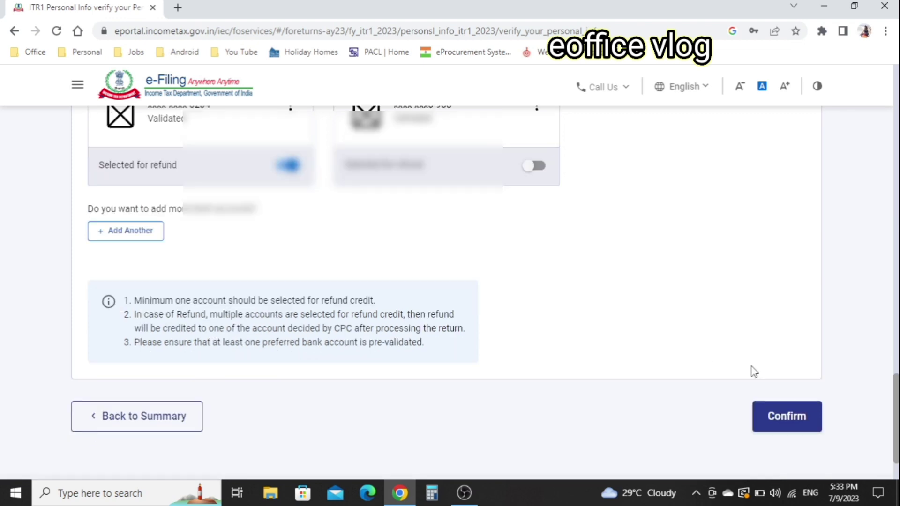
{"action": "left_click", "coordinate": [790, 427]}
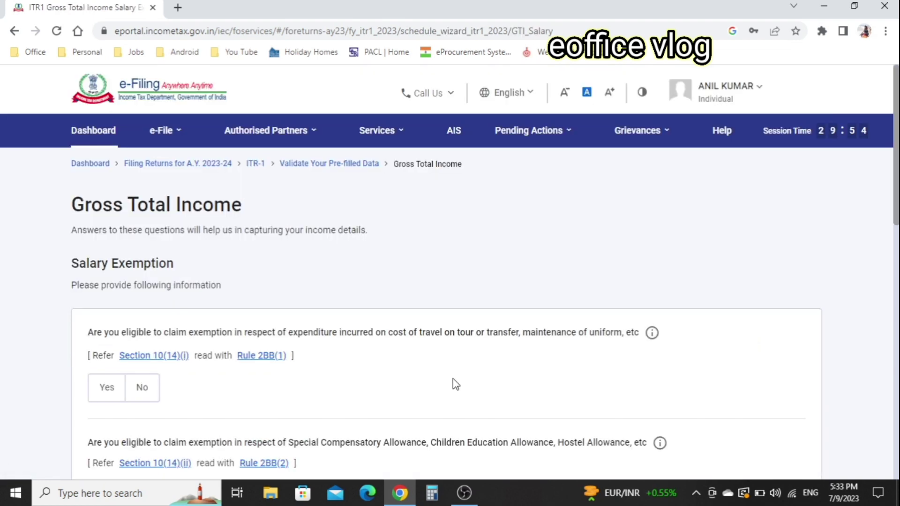
Answer No to the tour or transfer travel, Leave Travel Allowance and other salary exemption questions, and continue to the income details.
{"action": "scroll", "coordinate": [452, 378], "scroll_direction": "down", "scroll_amount": 2}
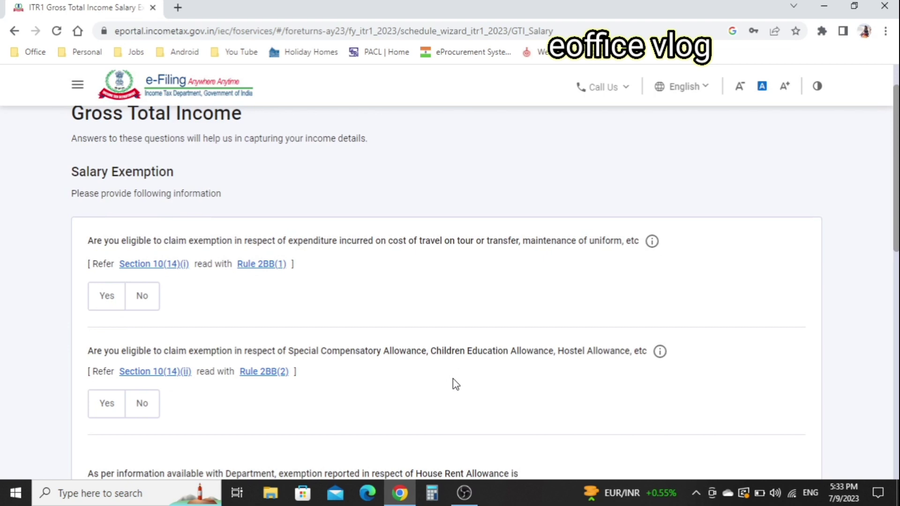
{"action": "left_click", "coordinate": [142, 295]}
{"action": "scroll", "coordinate": [347, 308], "scroll_direction": "down", "scroll_amount": 2}
{"action": "scroll", "coordinate": [349, 308], "scroll_direction": "down", "scroll_amount": 2}
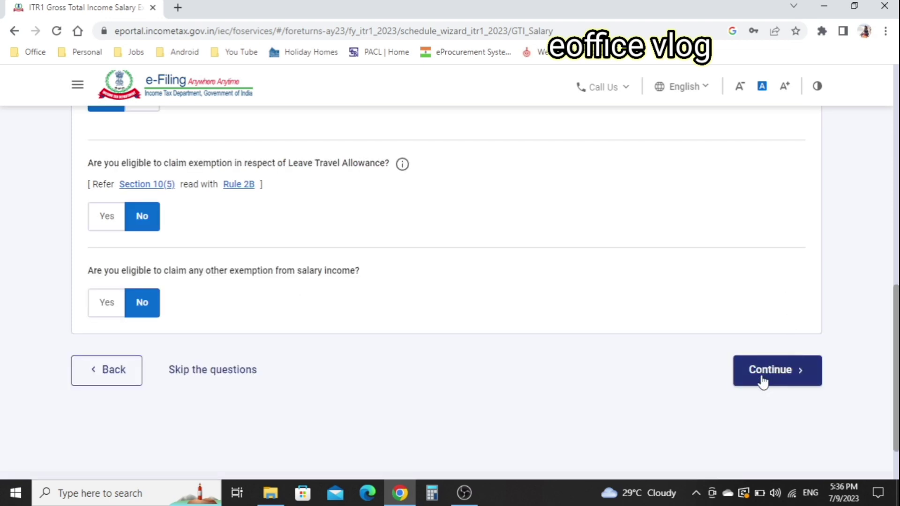
{"action": "left_click", "coordinate": [762, 378]}
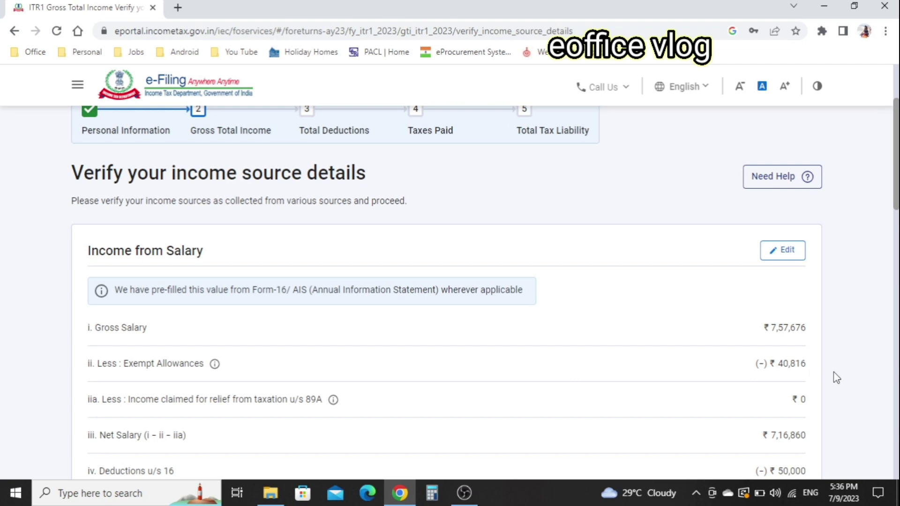
Review the salary, house property, other sources and exempt income details, then confirm the gross total income.
{"action": "scroll", "coordinate": [833, 372], "scroll_direction": "down", "scroll_amount": 1}
{"action": "scroll", "coordinate": [837, 373], "scroll_direction": "down", "scroll_amount": 1}
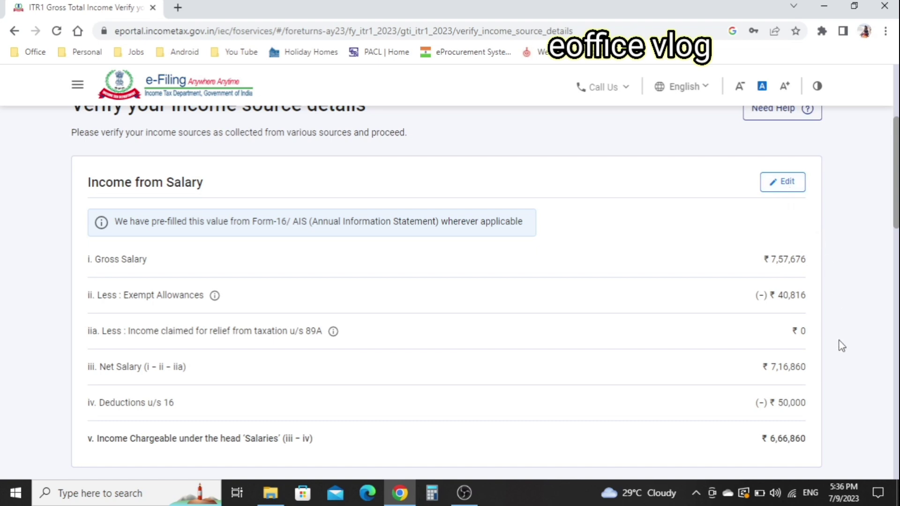
{"action": "scroll", "coordinate": [841, 346], "scroll_direction": "down", "scroll_amount": 6}
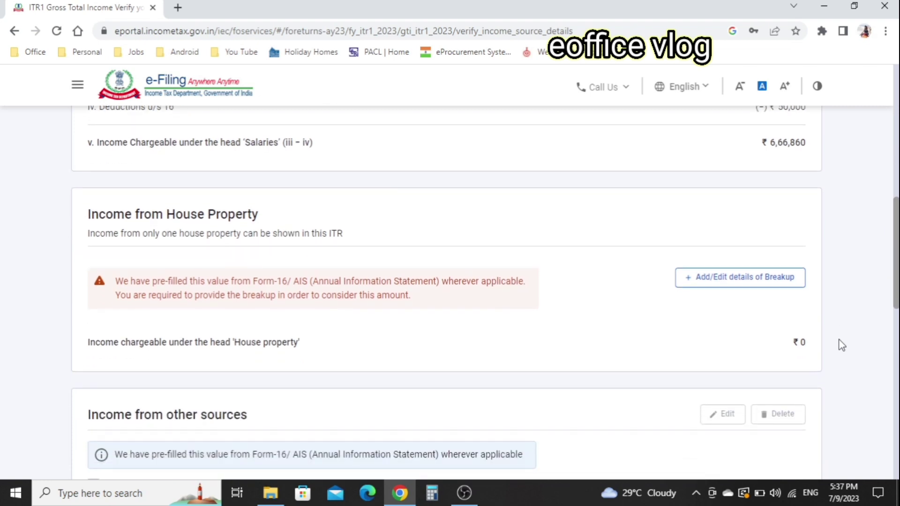
{"action": "scroll", "coordinate": [847, 325], "scroll_direction": "down", "scroll_amount": 2}
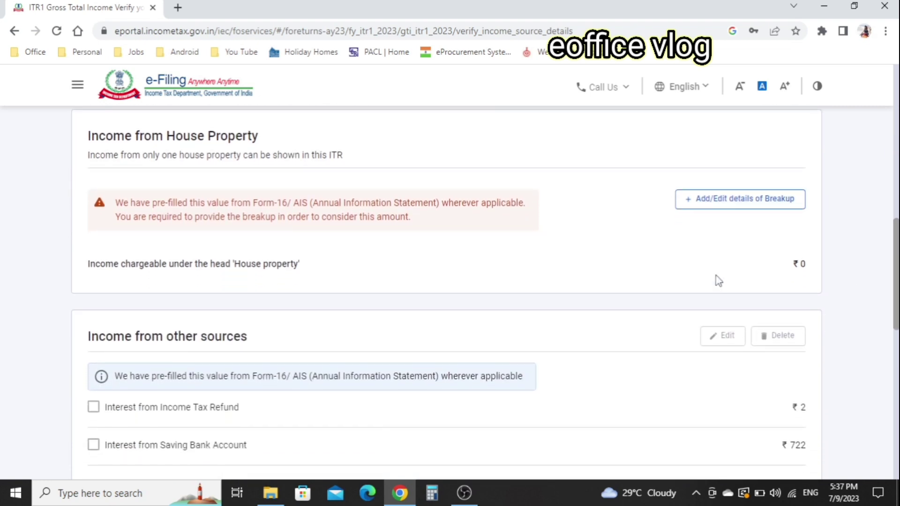
{"action": "scroll", "coordinate": [867, 277], "scroll_direction": "down", "scroll_amount": 4}
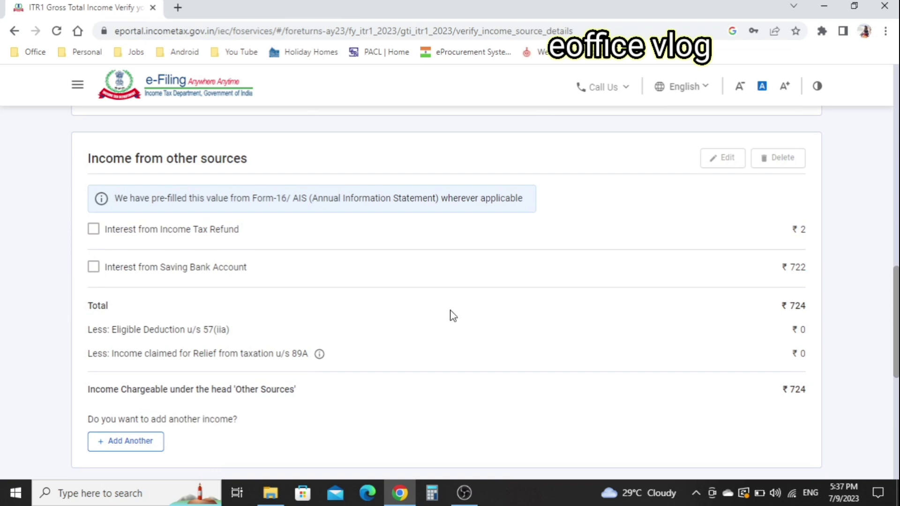
{"action": "scroll", "coordinate": [452, 315], "scroll_direction": "down", "scroll_amount": 6}
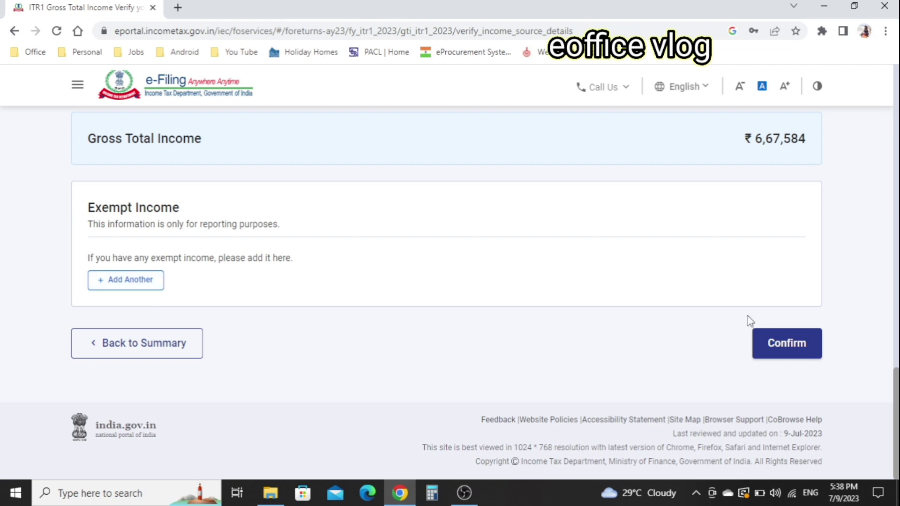
{"action": "left_click", "coordinate": [785, 356]}
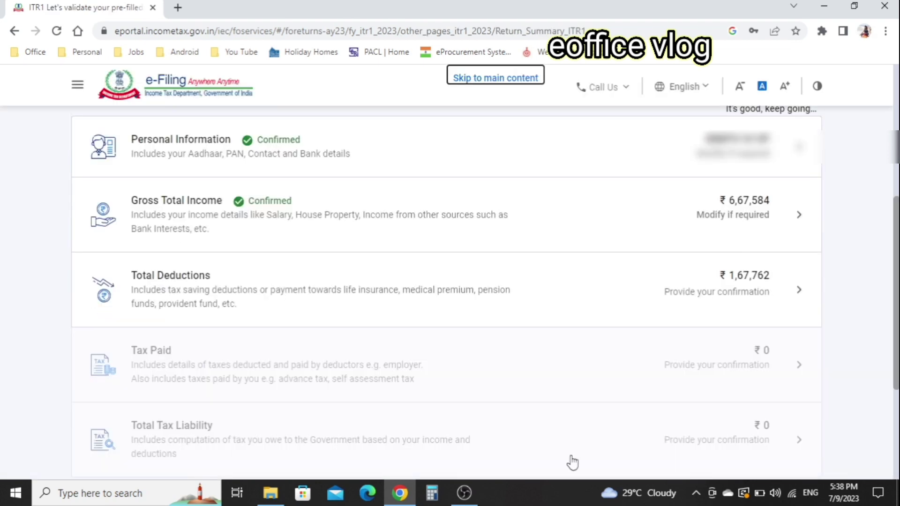
Open Total Deductions and answer No to the donation, scientific research or rural development donation, and section 80GG questions.
{"action": "left_click", "coordinate": [739, 290]}
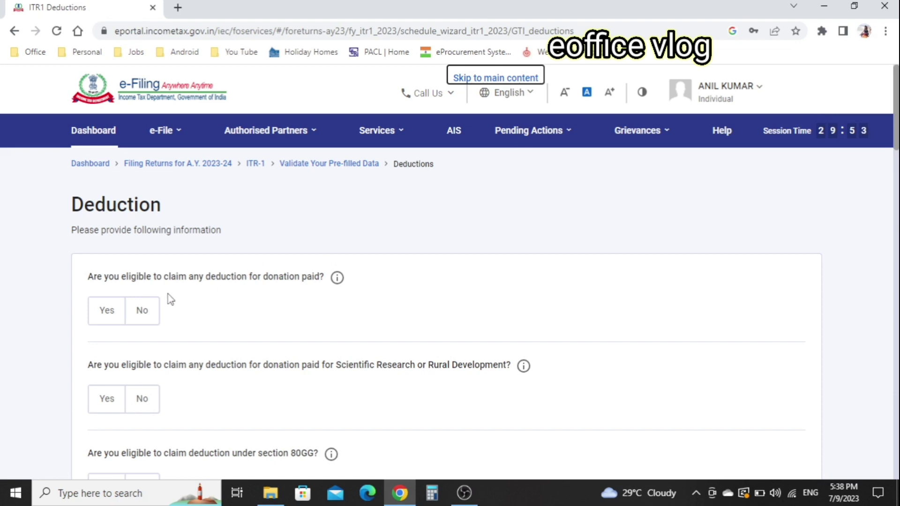
{"action": "left_click", "coordinate": [152, 319]}
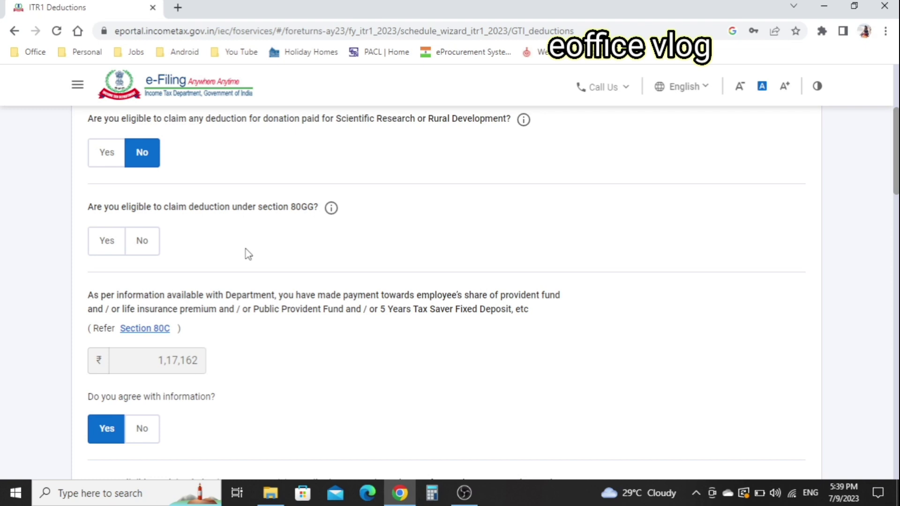
{"action": "left_click", "coordinate": [141, 249]}
{"action": "scroll", "coordinate": [315, 305], "scroll_direction": "down", "scroll_amount": 5}
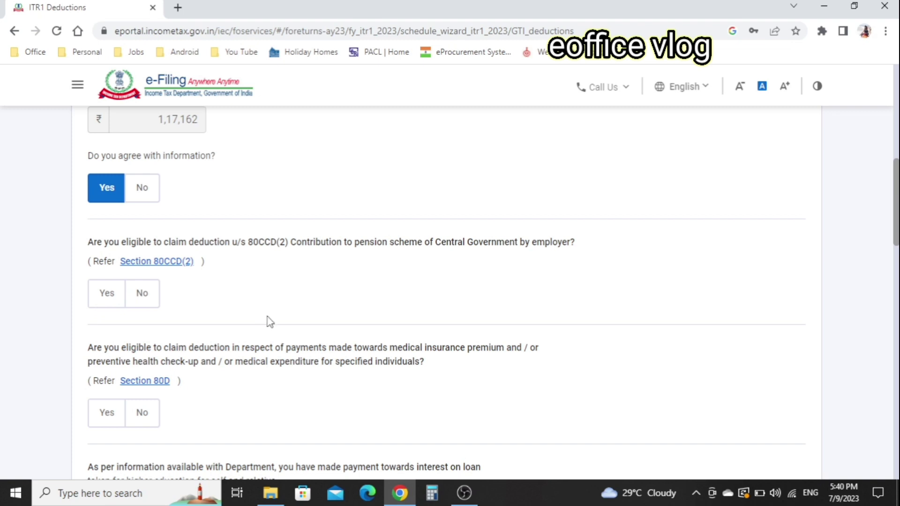
Answer No to the section 80CCD(2) employer pension contribution, section 80D medical insurance and section 80E education loan interest questions.
{"action": "scroll", "coordinate": [268, 321], "scroll_direction": "down", "scroll_amount": 2}
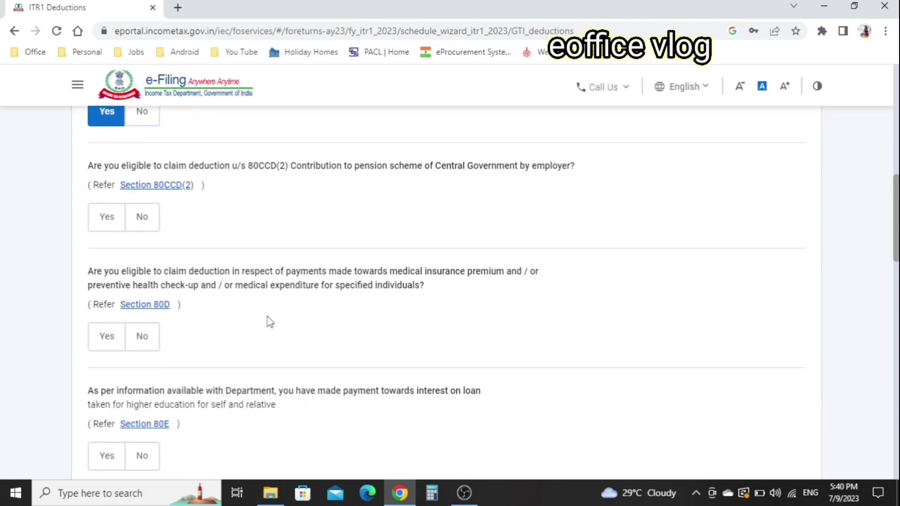
{"action": "left_click", "coordinate": [142, 217]}
{"action": "scroll", "coordinate": [149, 257], "scroll_direction": "down", "scroll_amount": 2}
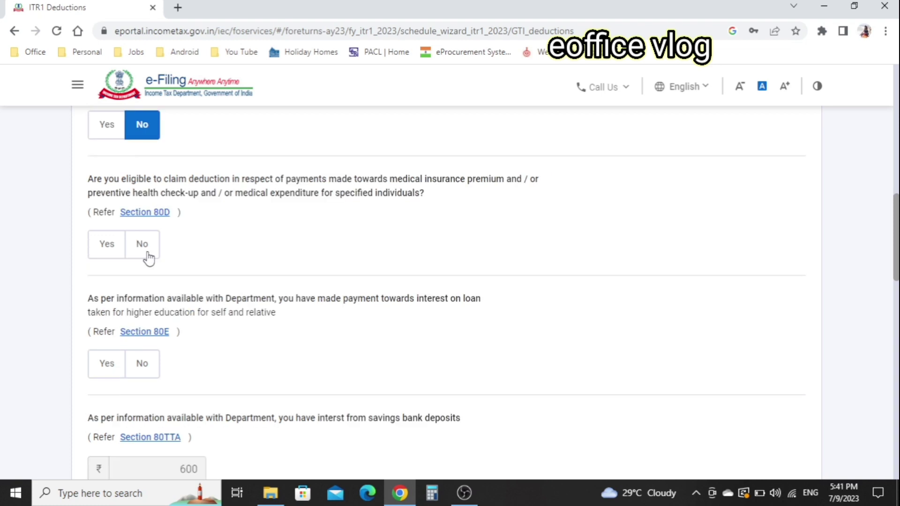
{"action": "left_click", "coordinate": [148, 257]}
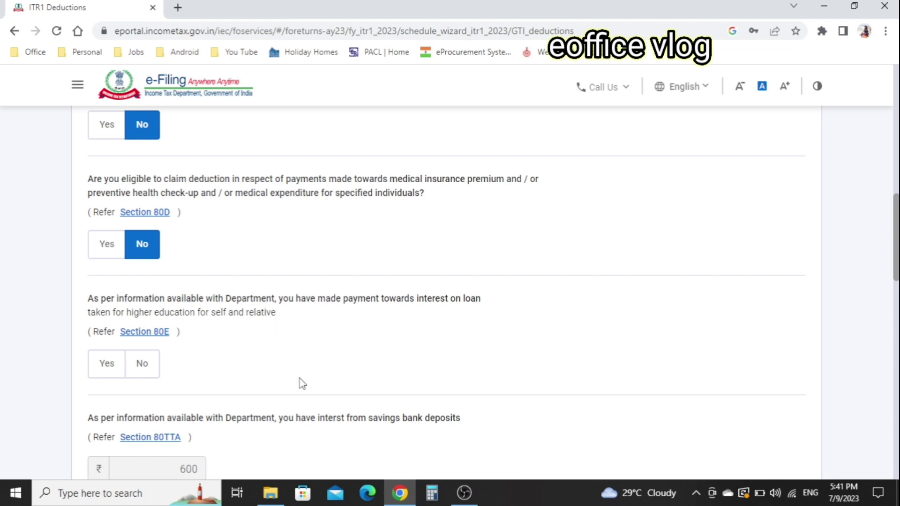
{"action": "scroll", "coordinate": [302, 383], "scroll_direction": "down", "scroll_amount": 3}
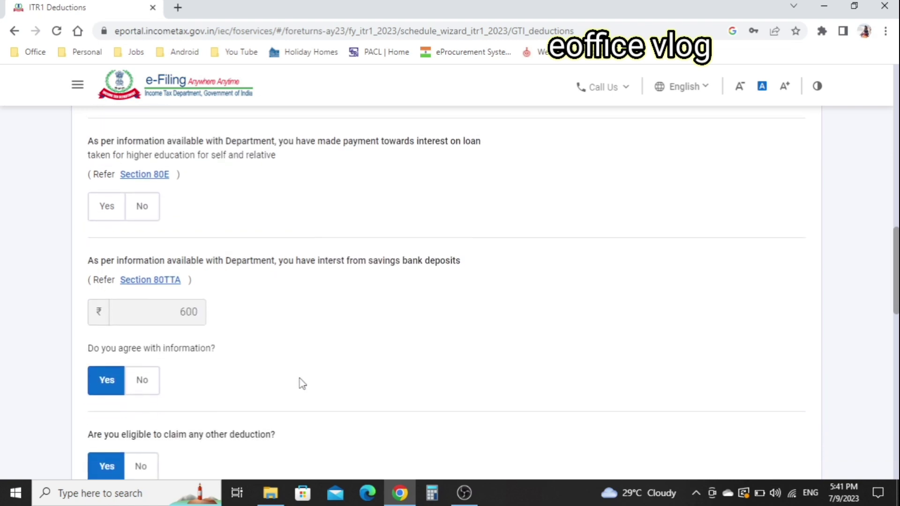
{"action": "left_click", "coordinate": [151, 212]}
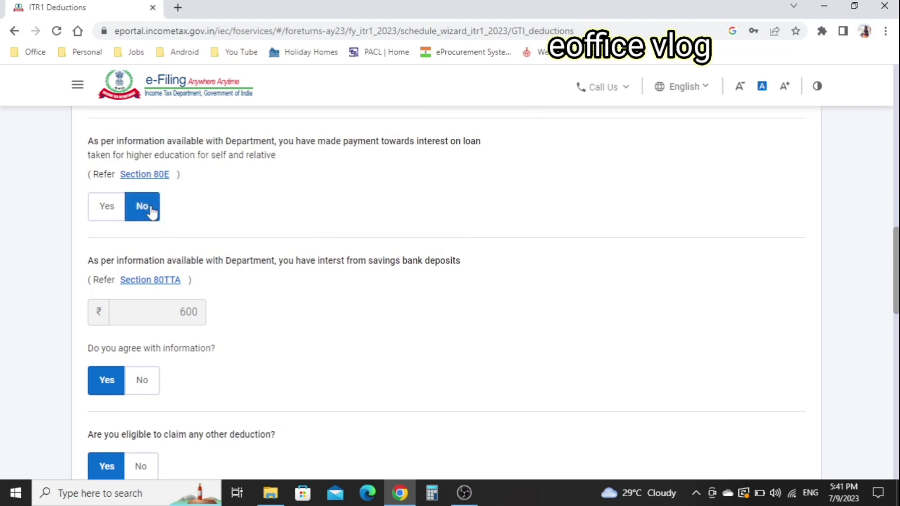
Disagree with the pre-filled section 80TTA savings bank interest and replace its amount with 722.
{"action": "scroll", "coordinate": [342, 251], "scroll_direction": "down", "scroll_amount": 2}
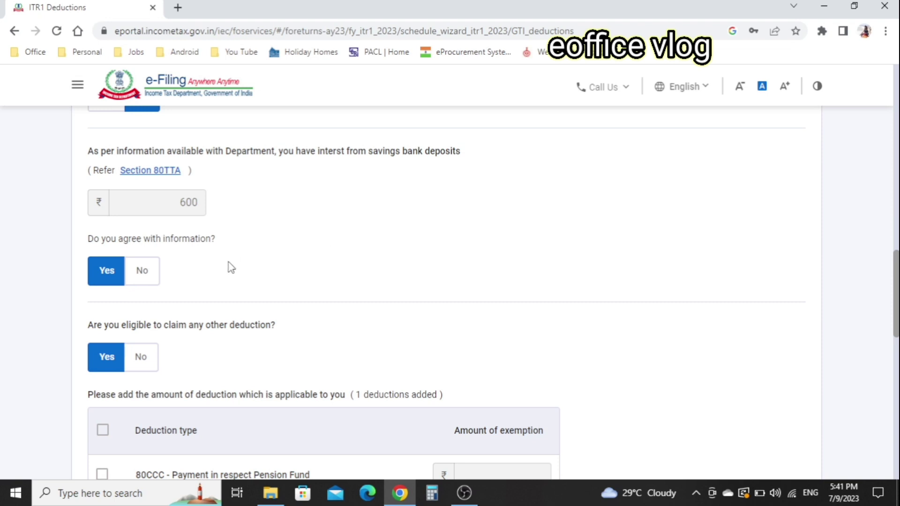
{"action": "double_click", "coordinate": [184, 206]}
{"action": "left_click", "coordinate": [146, 274]}
{"action": "left_click", "coordinate": [177, 208]}
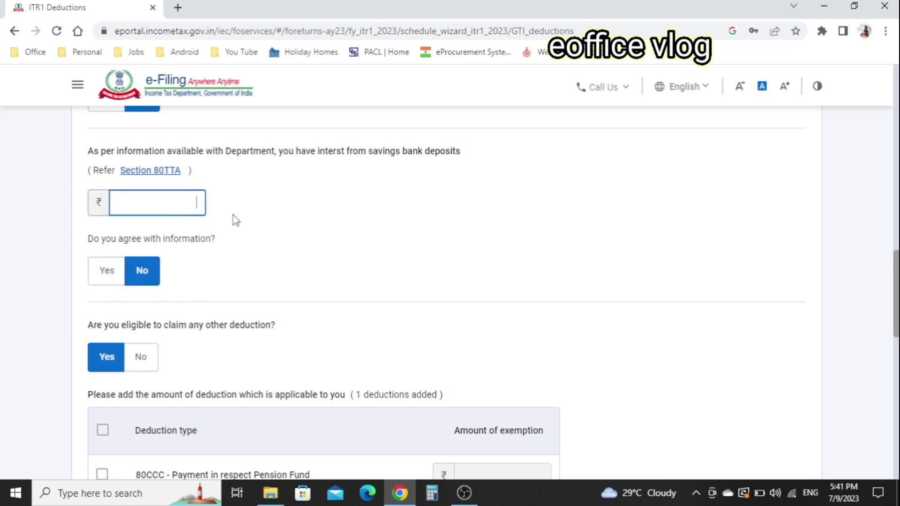
Review the other deductions list, keeping only the 80CCD(1B) pension scheme contribution selected, and continue to the deductions verification.
{"action": "scroll", "coordinate": [234, 219], "scroll_direction": "down", "scroll_amount": 6}
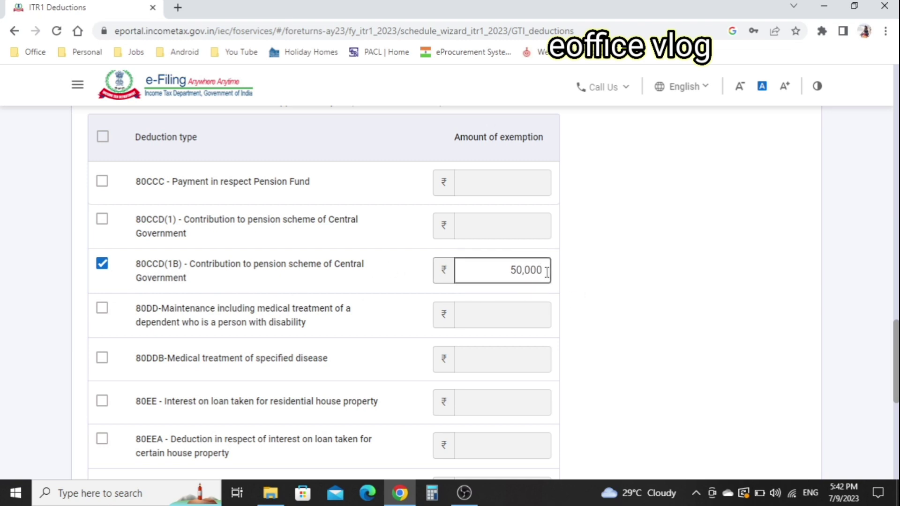
{"action": "scroll", "coordinate": [651, 361], "scroll_direction": "down", "scroll_amount": 2}
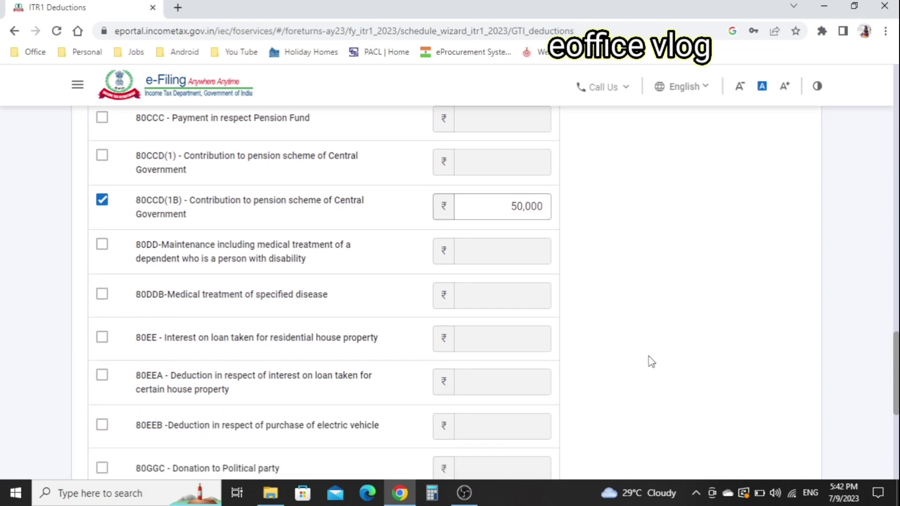
{"action": "scroll", "coordinate": [650, 362], "scroll_direction": "up", "scroll_amount": 2}
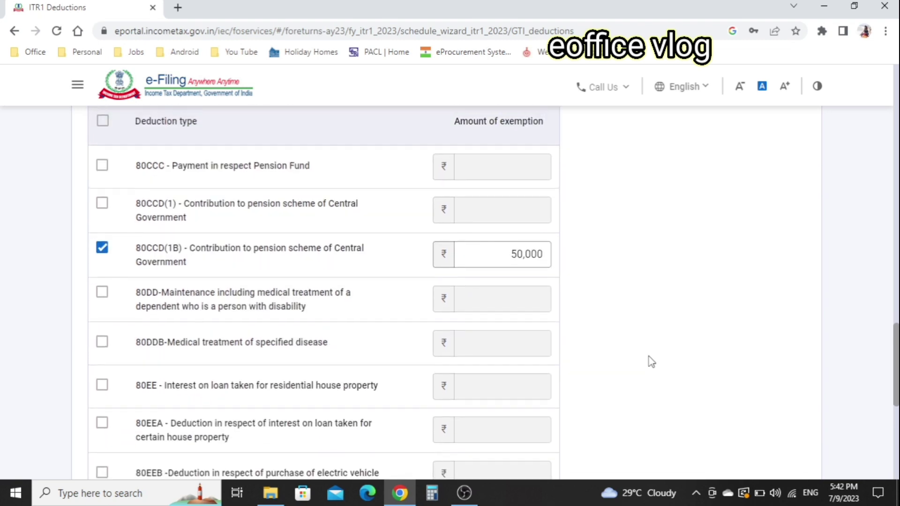
{"action": "scroll", "coordinate": [650, 361], "scroll_direction": "down", "scroll_amount": 1}
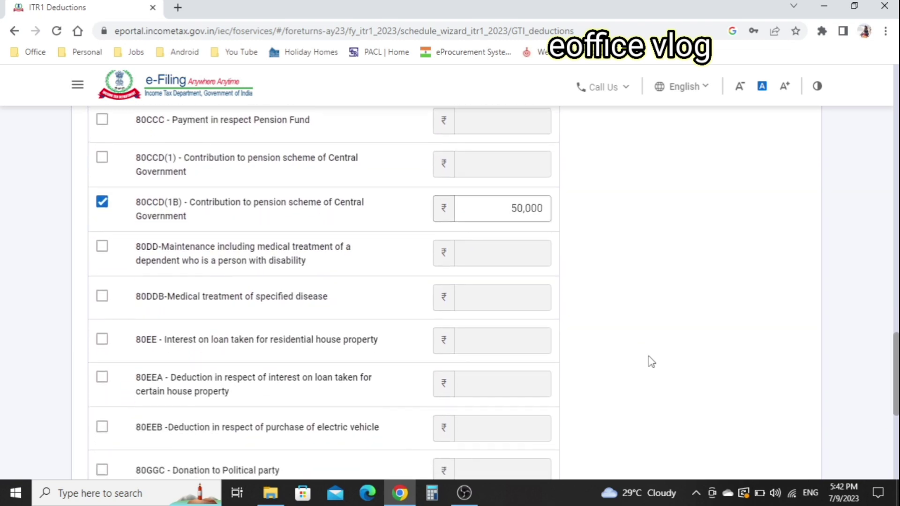
{"action": "scroll", "coordinate": [650, 361], "scroll_direction": "down", "scroll_amount": 2}
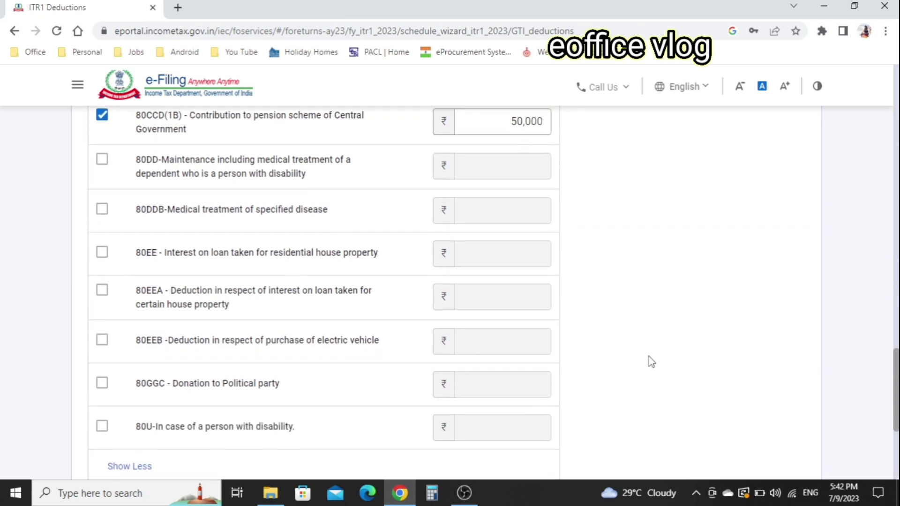
{"action": "scroll", "coordinate": [651, 361], "scroll_direction": "down", "scroll_amount": 1}
{"action": "scroll", "coordinate": [650, 362], "scroll_direction": "down", "scroll_amount": 2}
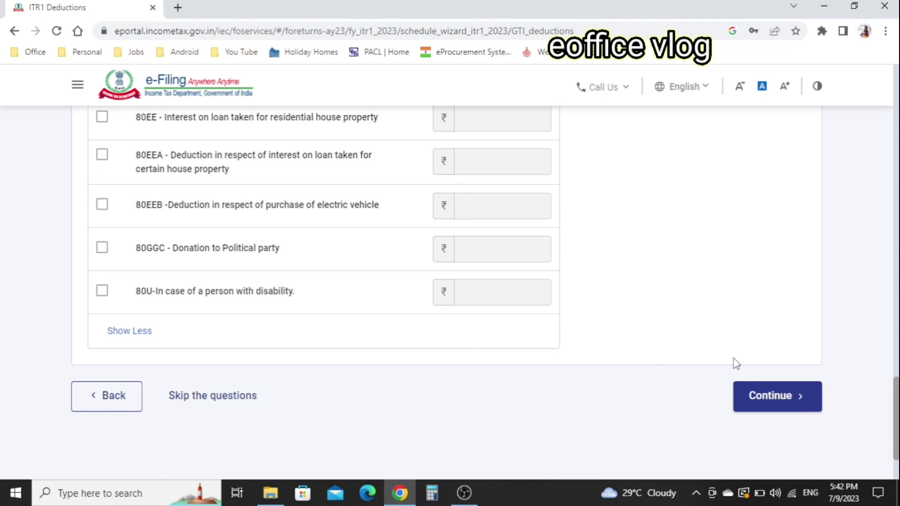
{"action": "left_click", "coordinate": [785, 398]}
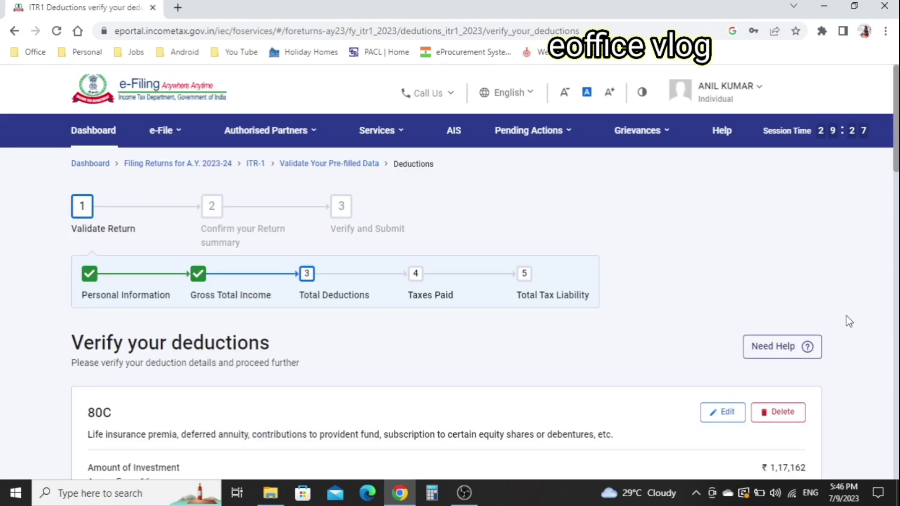
Review the deduction details, including sections 80C and 80CCD(1B), and confirm the total deductions.
{"action": "scroll", "coordinate": [848, 322], "scroll_direction": "down", "scroll_amount": 3}
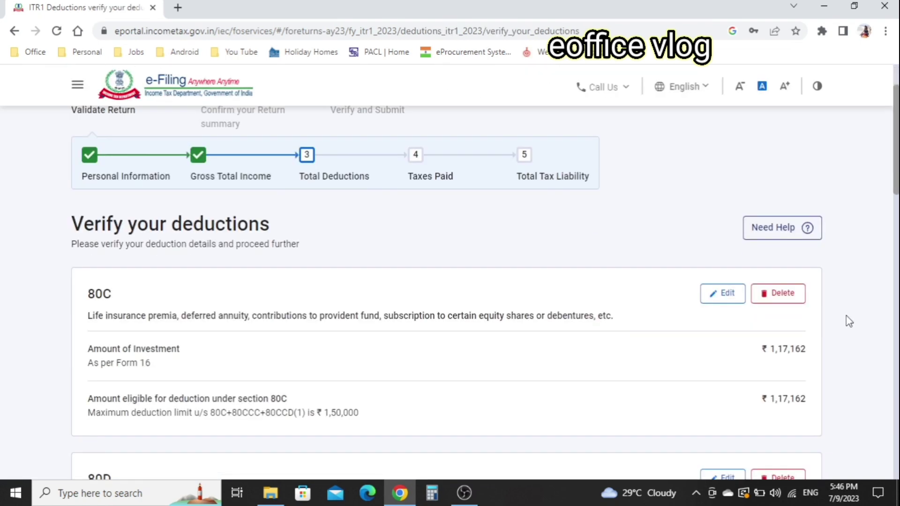
{"action": "scroll", "coordinate": [849, 322], "scroll_direction": "down", "scroll_amount": 15}
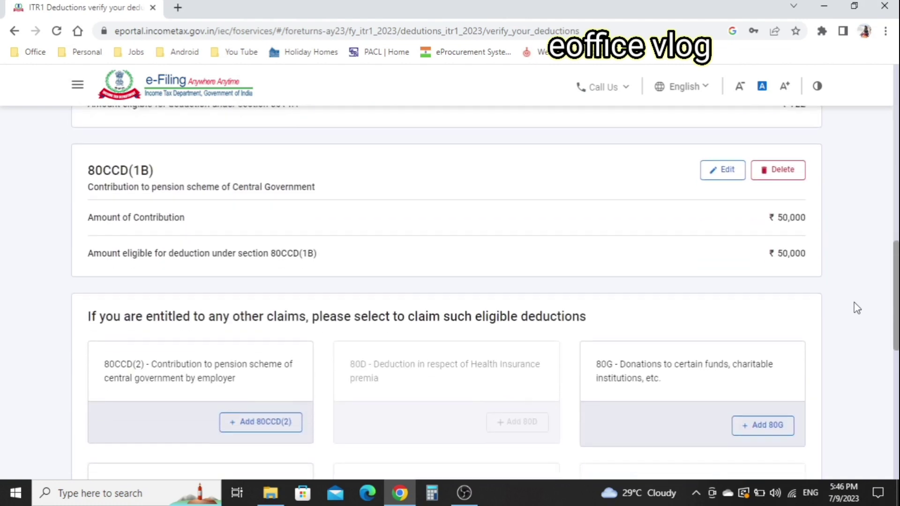
{"action": "scroll", "coordinate": [856, 308], "scroll_direction": "down", "scroll_amount": 5}
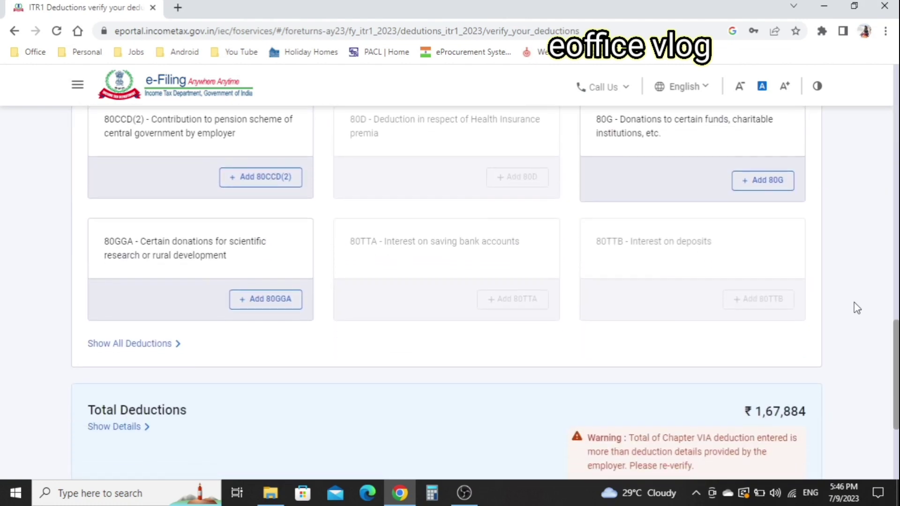
{"action": "scroll", "coordinate": [856, 308], "scroll_direction": "down", "scroll_amount": 3}
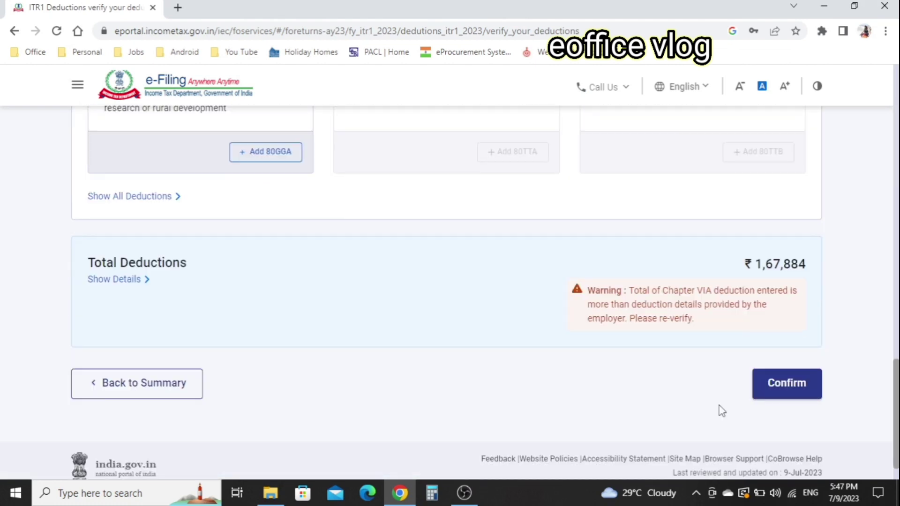
{"action": "left_click", "coordinate": [801, 386]}
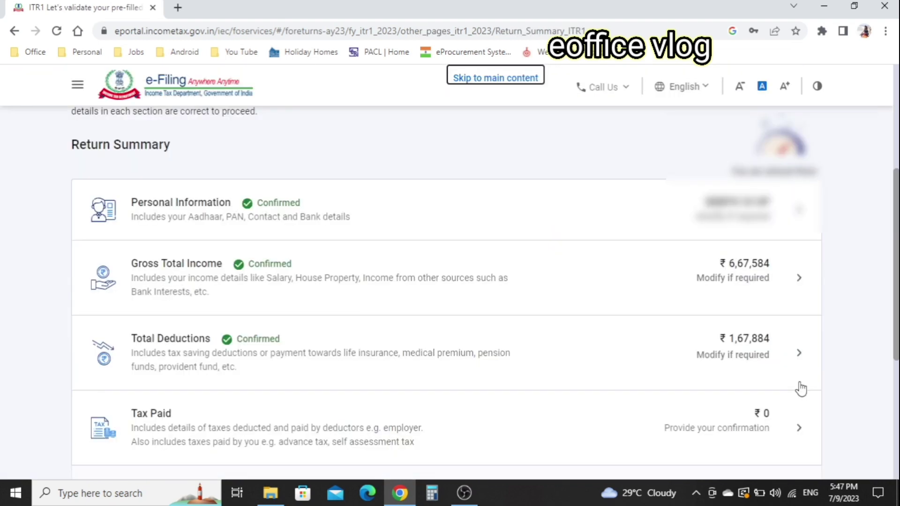
Open Tax Paid, review the TDS, TCS, advance tax and self-assessment tax details, and confirm the taxes paid.
{"action": "scroll", "coordinate": [801, 388], "scroll_direction": "down", "scroll_amount": 3}
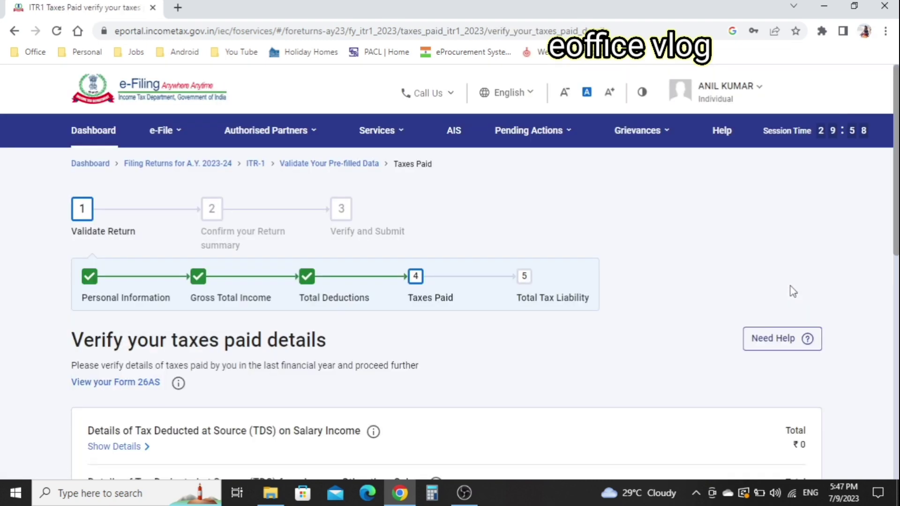
{"action": "scroll", "coordinate": [792, 290], "scroll_direction": "down", "scroll_amount": 3}
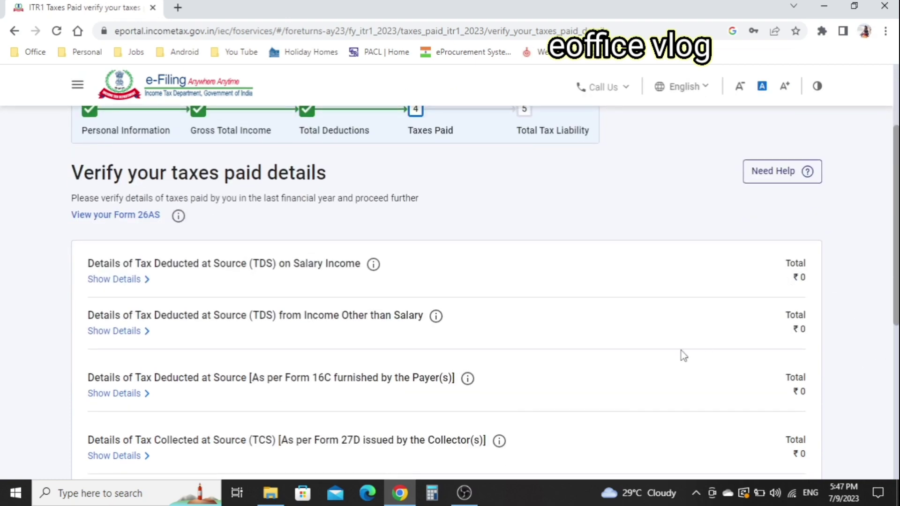
{"action": "scroll", "coordinate": [681, 351], "scroll_direction": "down", "scroll_amount": 4}
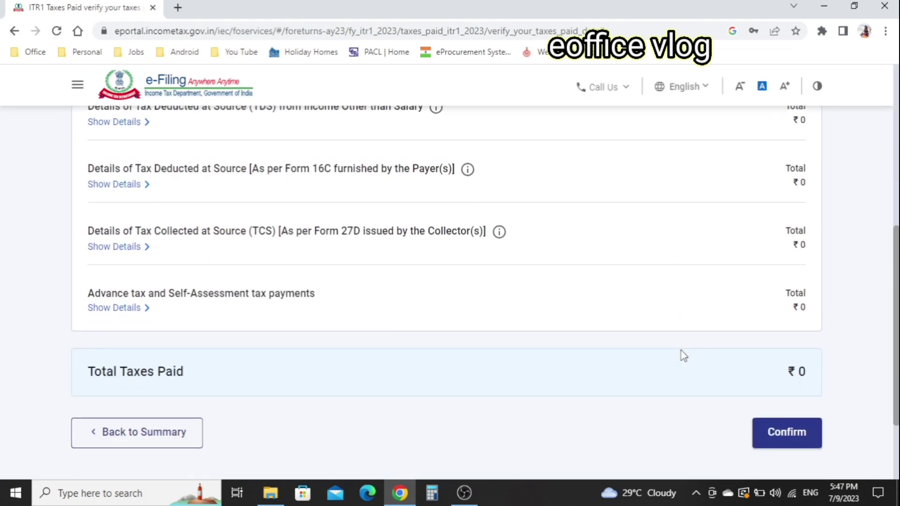
{"action": "scroll", "coordinate": [681, 350], "scroll_direction": "down", "scroll_amount": 2}
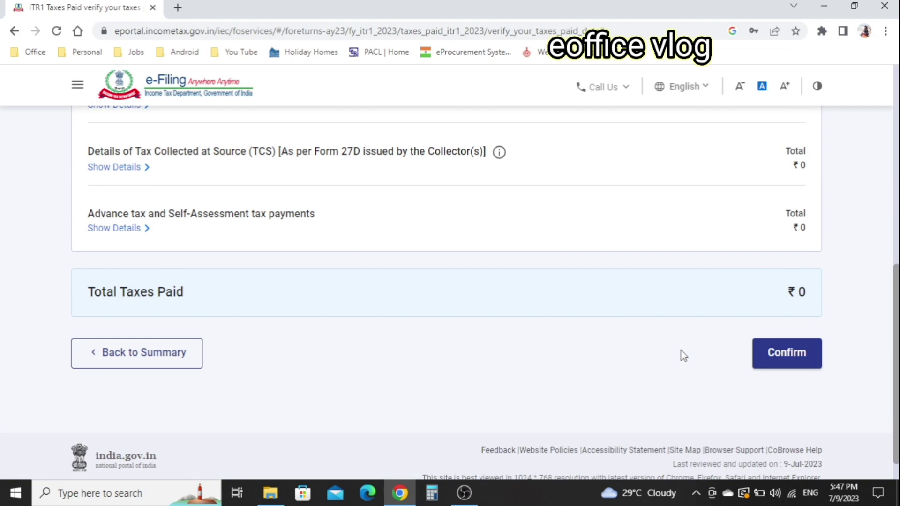
{"action": "left_click", "coordinate": [791, 364]}
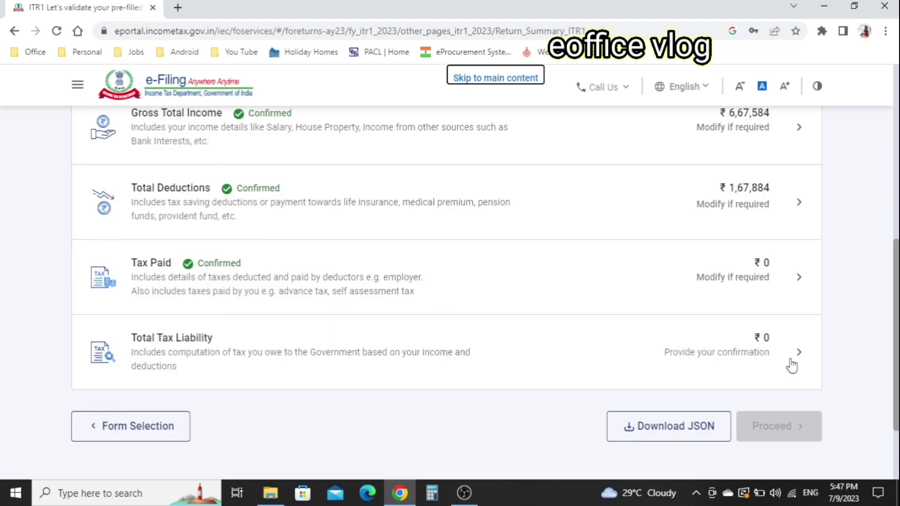
Open Total Tax Liability, review the computation of income, tax, rebate, relief, interest and fees, and confirm the tax liability.
{"action": "left_click", "coordinate": [458, 349]}
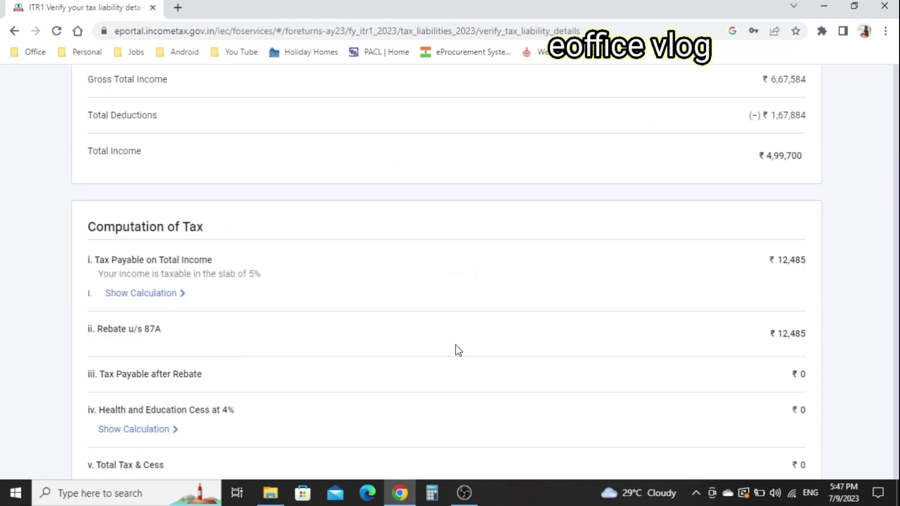
{"action": "scroll", "coordinate": [617, 355], "scroll_direction": "down", "scroll_amount": 3}
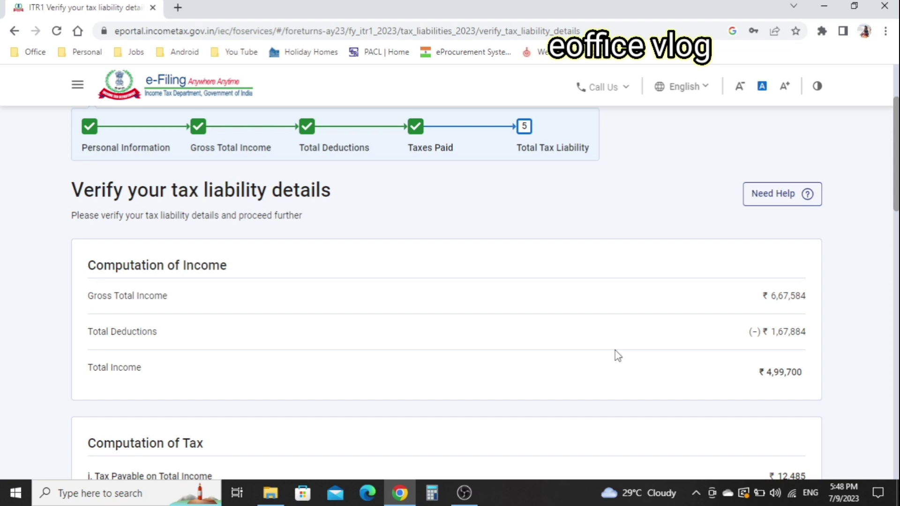
{"action": "scroll", "coordinate": [617, 355], "scroll_direction": "down", "scroll_amount": 2}
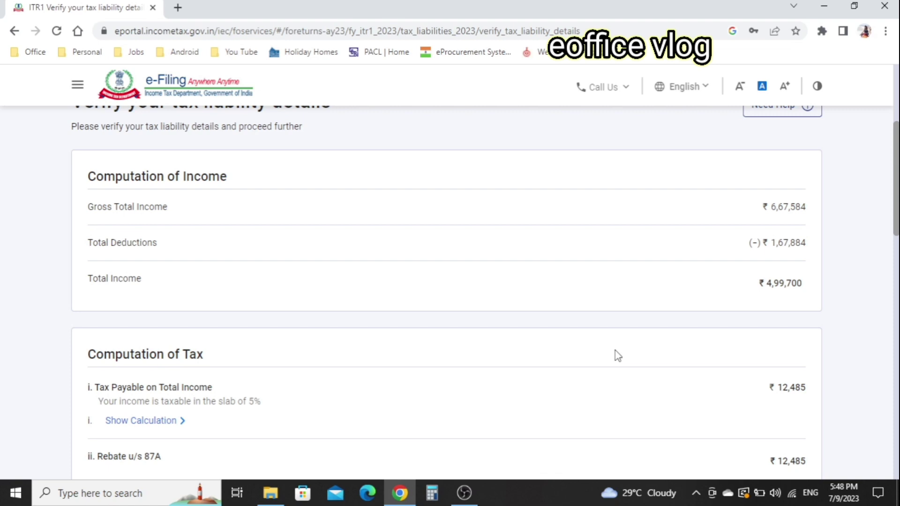
{"action": "scroll", "coordinate": [614, 350], "scroll_direction": "down", "scroll_amount": 1}
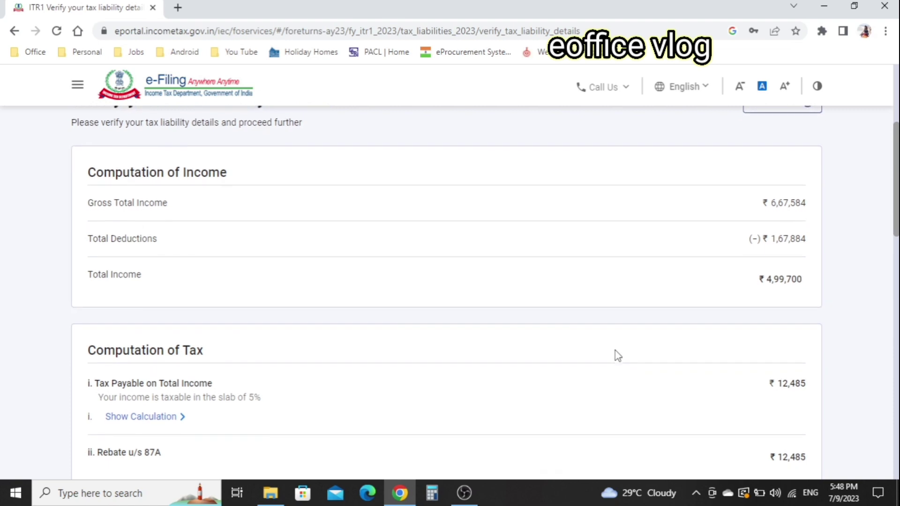
{"action": "scroll", "coordinate": [615, 351], "scroll_direction": "down", "scroll_amount": 6}
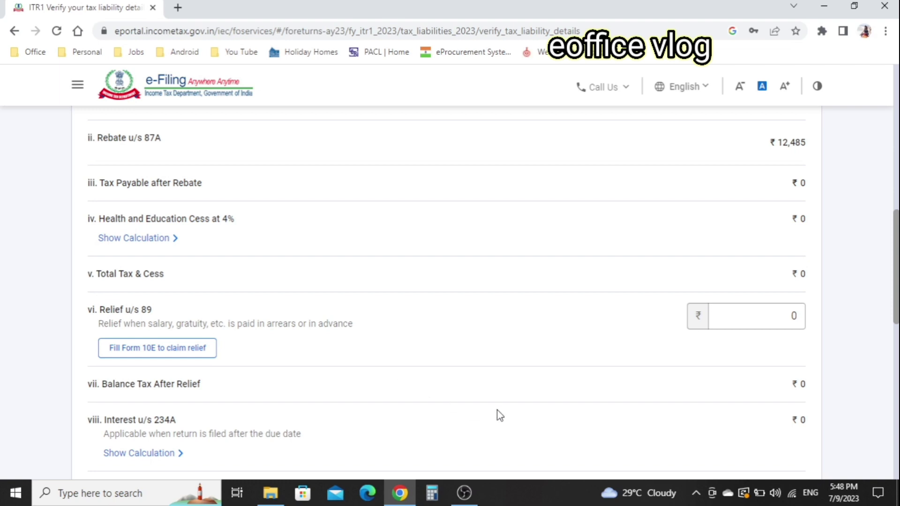
{"action": "scroll", "coordinate": [500, 415], "scroll_direction": "down", "scroll_amount": 1}
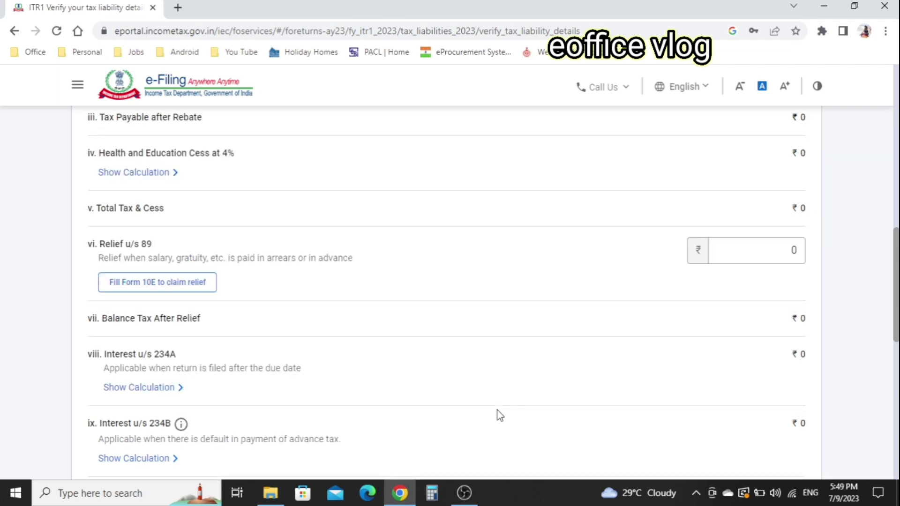
{"action": "scroll", "coordinate": [499, 415], "scroll_direction": "down", "scroll_amount": 2}
{"action": "scroll", "coordinate": [499, 415], "scroll_direction": "down", "scroll_amount": 2}
{"action": "scroll", "coordinate": [499, 415], "scroll_direction": "down", "scroll_amount": 2}
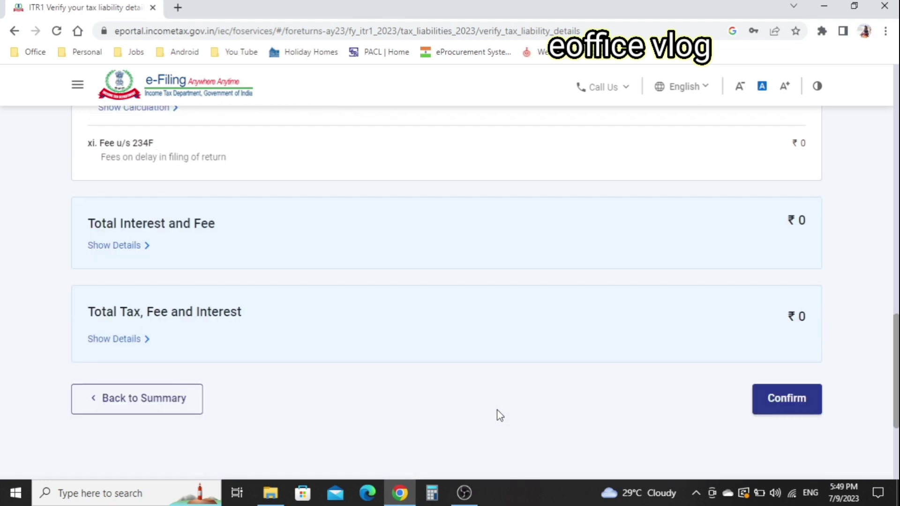
{"action": "scroll", "coordinate": [499, 415], "scroll_direction": "down", "scroll_amount": 1}
{"action": "left_click", "coordinate": [781, 329]}
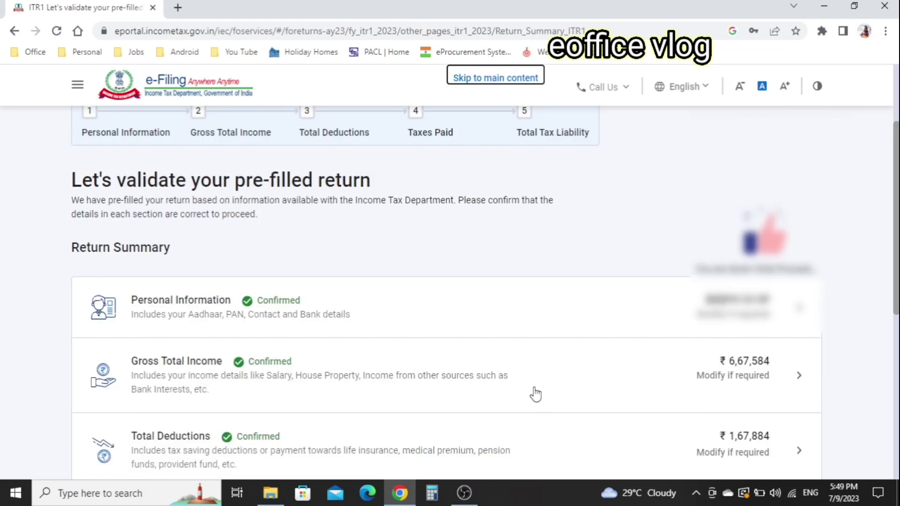
Proceed from the validated return summary to the tax summary and open the preview of the return.
{"action": "scroll", "coordinate": [535, 395], "scroll_direction": "down", "scroll_amount": 4}
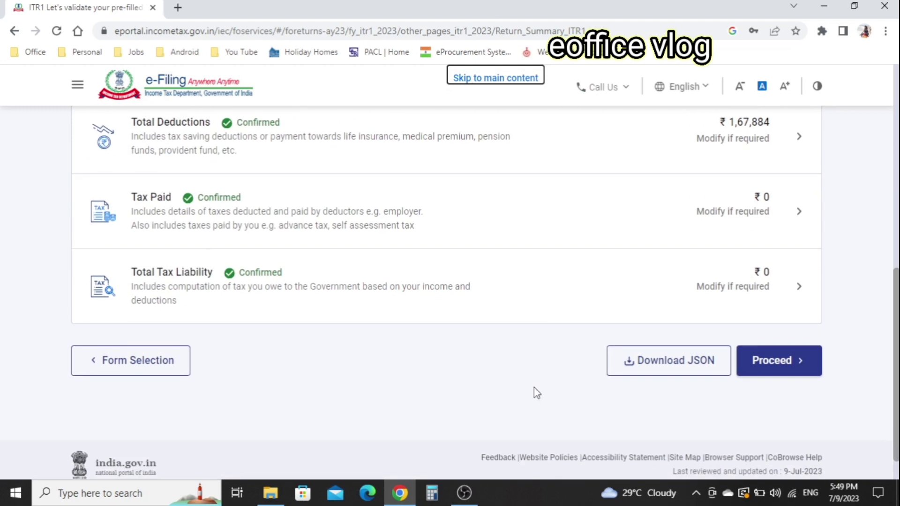
{"action": "left_click", "coordinate": [792, 370]}
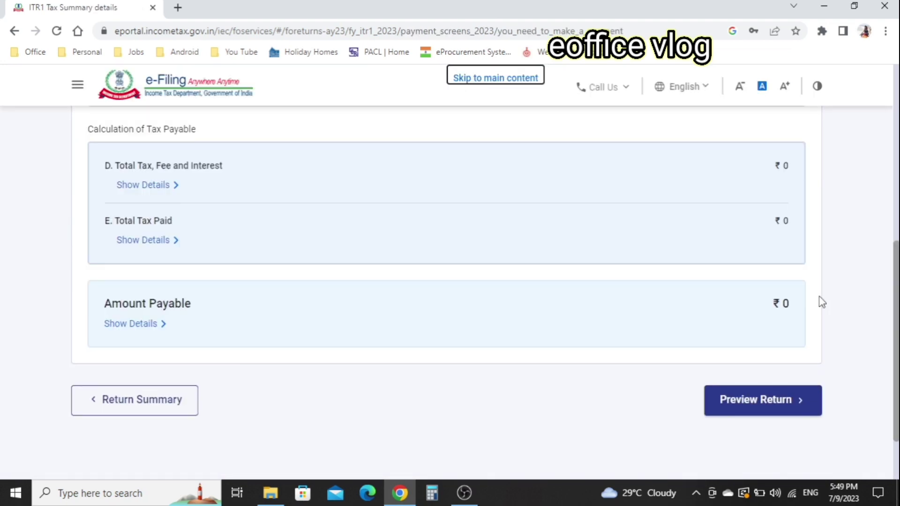
{"action": "left_click", "coordinate": [756, 405]}
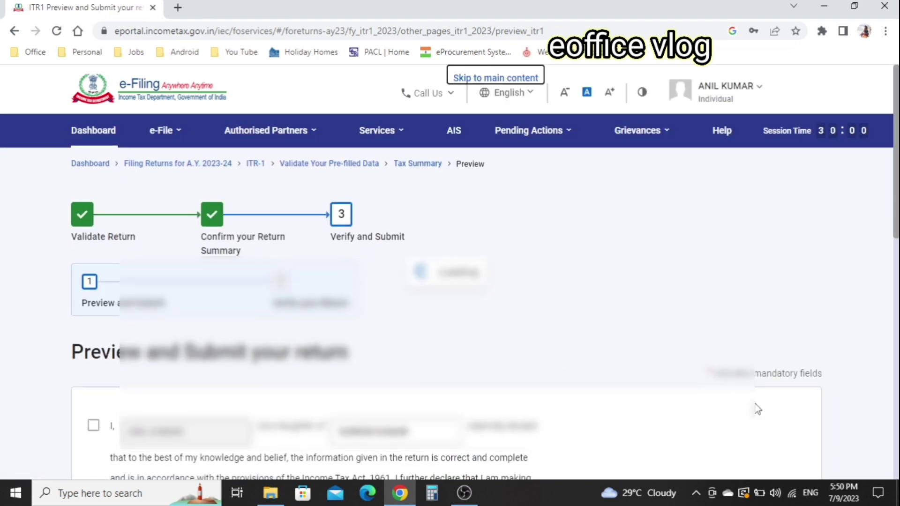
Accept the declaration for the return, leave the Tax Return Preparer details blank, and proceed to the preview.
{"action": "scroll", "coordinate": [753, 408], "scroll_direction": "down", "scroll_amount": 3}
{"action": "left_click", "coordinate": [93, 270]}
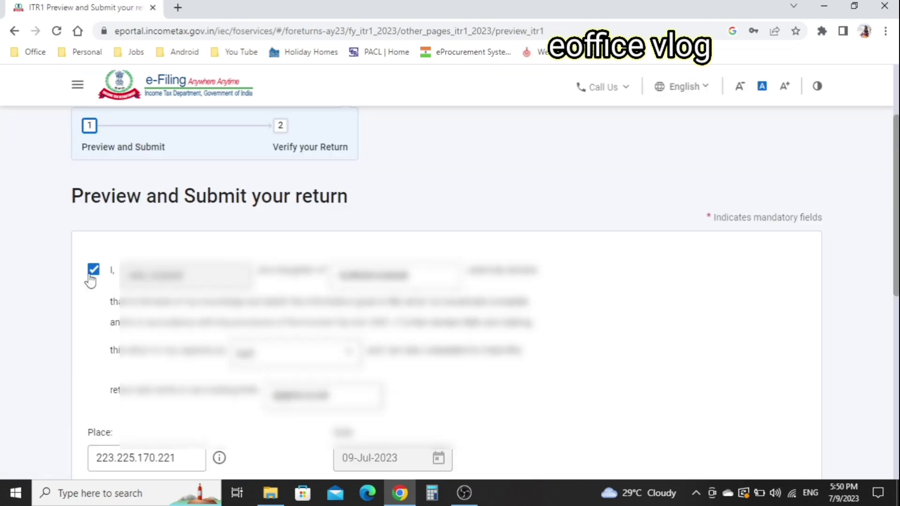
{"action": "scroll", "coordinate": [182, 362], "scroll_direction": "down", "scroll_amount": 6}
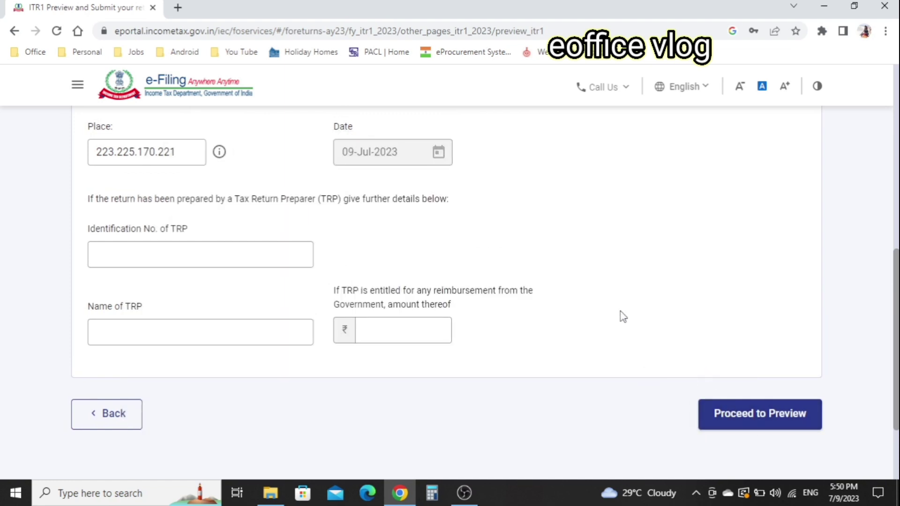
{"action": "left_click", "coordinate": [102, 256]}
{"action": "left_click", "coordinate": [758, 427]}
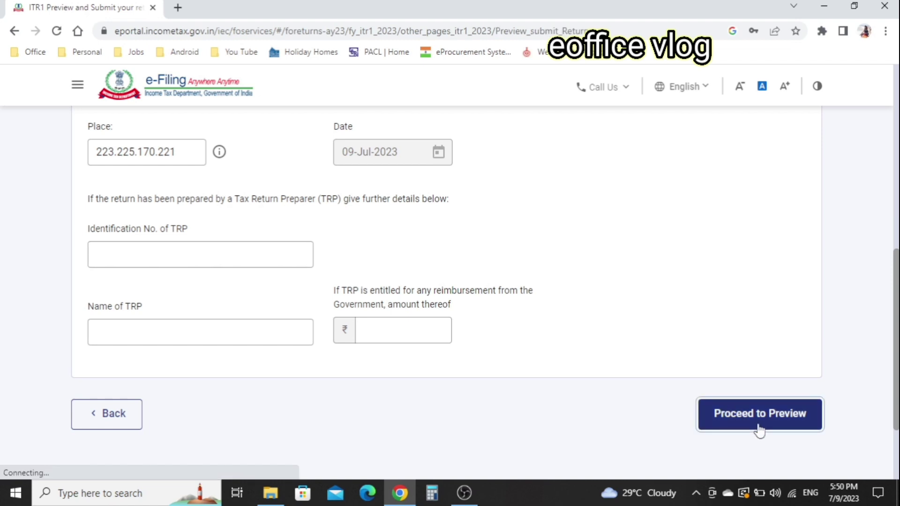
Look through the ITR-1 preview and download a PDF copy of it.
{"action": "scroll", "coordinate": [759, 429], "scroll_direction": "down", "scroll_amount": 10}
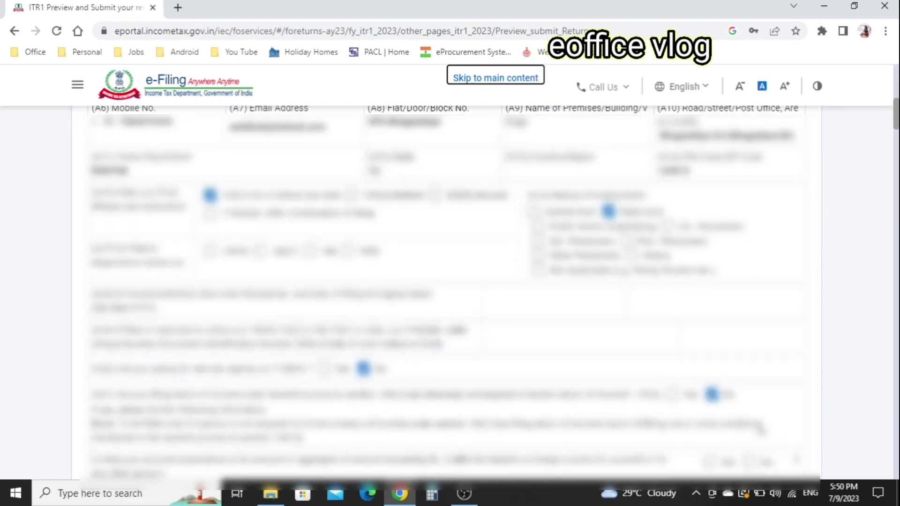
{"action": "scroll", "coordinate": [760, 430], "scroll_direction": "down", "scroll_amount": 13}
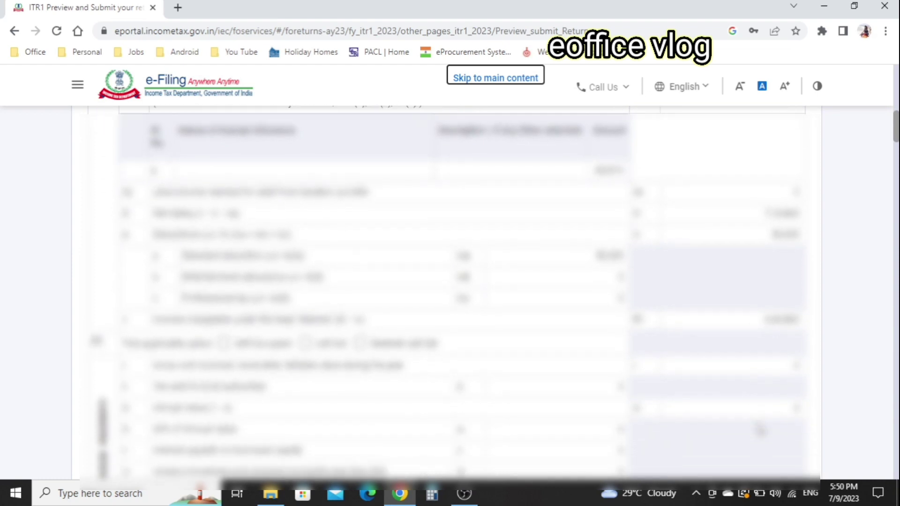
{"action": "scroll", "coordinate": [760, 429], "scroll_direction": "up", "scroll_amount": 12}
{"action": "scroll", "coordinate": [760, 430], "scroll_direction": "up", "scroll_amount": 15}
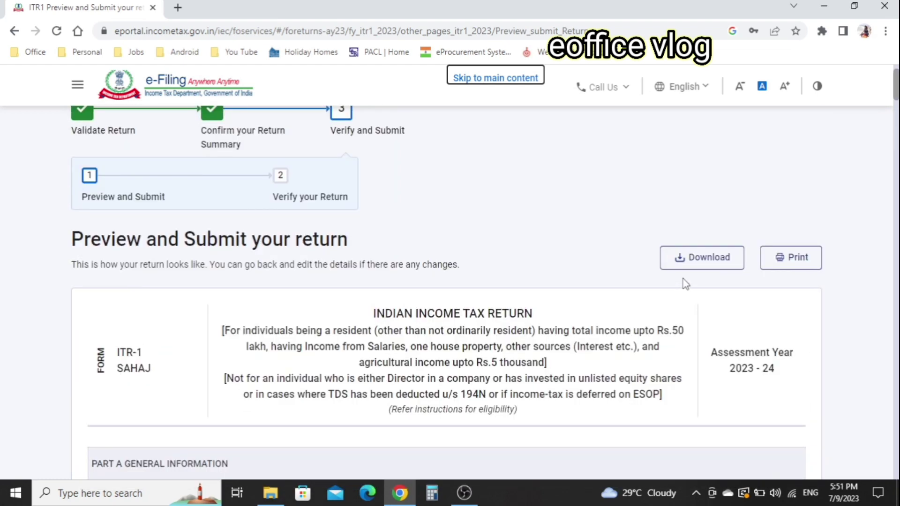
{"action": "left_click", "coordinate": [707, 261]}
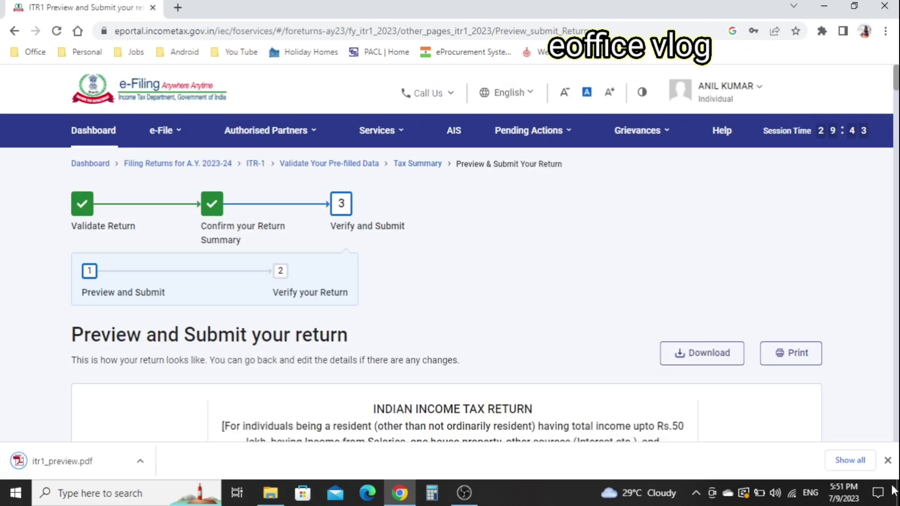
{"action": "left_click", "coordinate": [887, 460]}
Go through the previewed return to its end and proceed to validation.
{"action": "scroll", "coordinate": [887, 460], "scroll_direction": "down", "scroll_amount": 10}
{"action": "scroll", "coordinate": [712, 449], "scroll_direction": "down", "scroll_amount": 8}
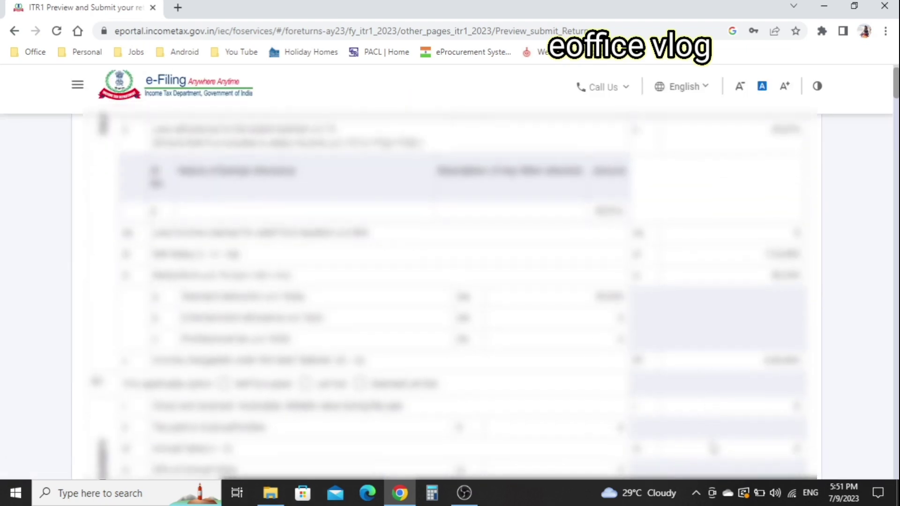
{"action": "scroll", "coordinate": [712, 449], "scroll_direction": "down", "scroll_amount": 10}
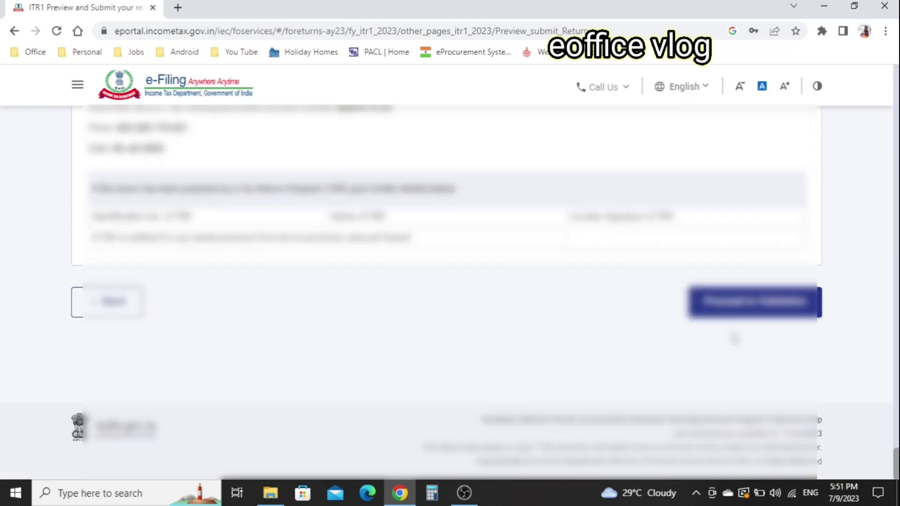
{"action": "left_click", "coordinate": [781, 311]}
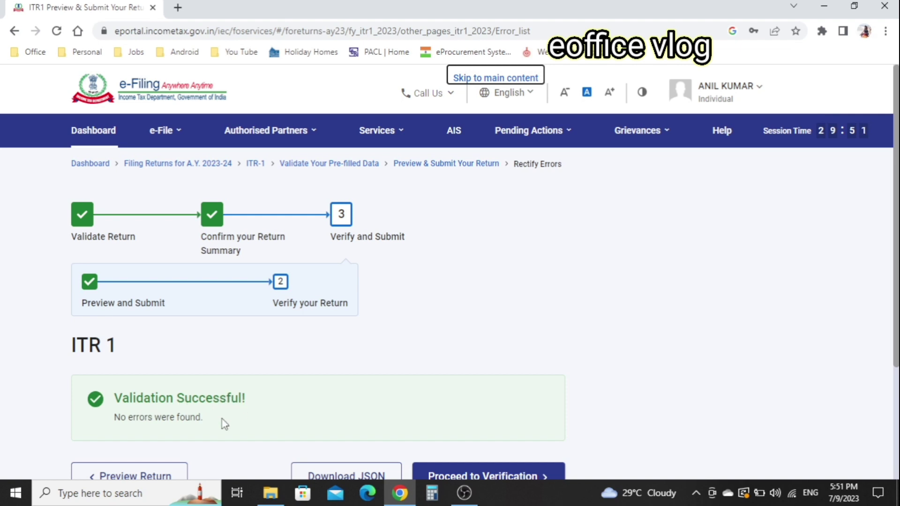
Proceed to verification of the validated return and continue with the e-Verify Now method.
{"action": "scroll", "coordinate": [224, 423], "scroll_direction": "down", "scroll_amount": 3}
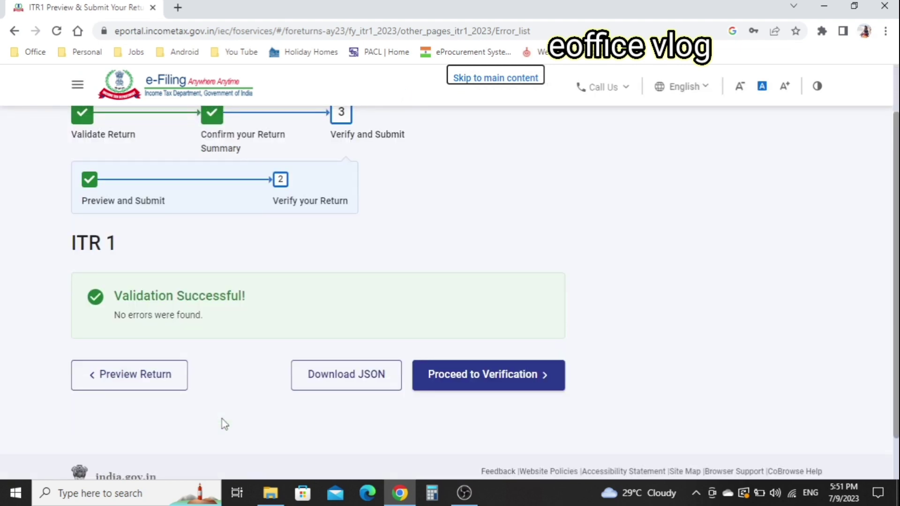
{"action": "left_click", "coordinate": [474, 377]}
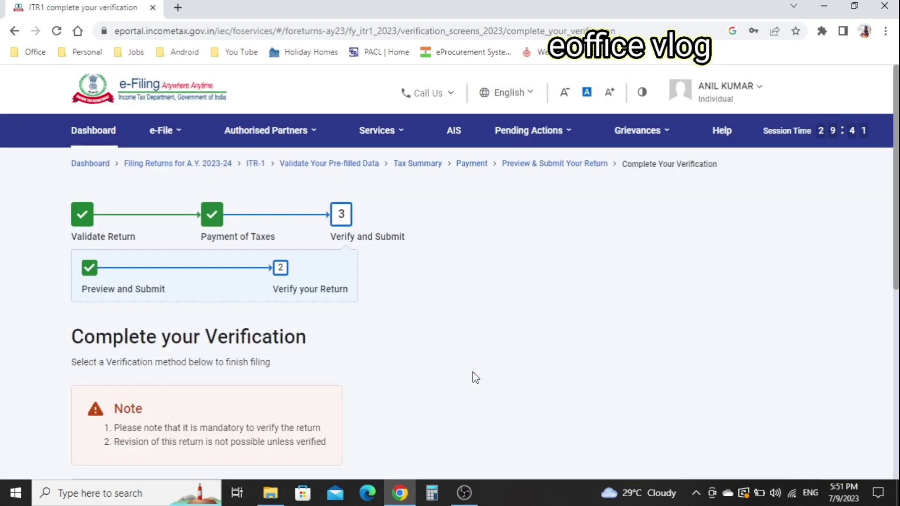
{"action": "scroll", "coordinate": [474, 371], "scroll_direction": "down", "scroll_amount": 5}
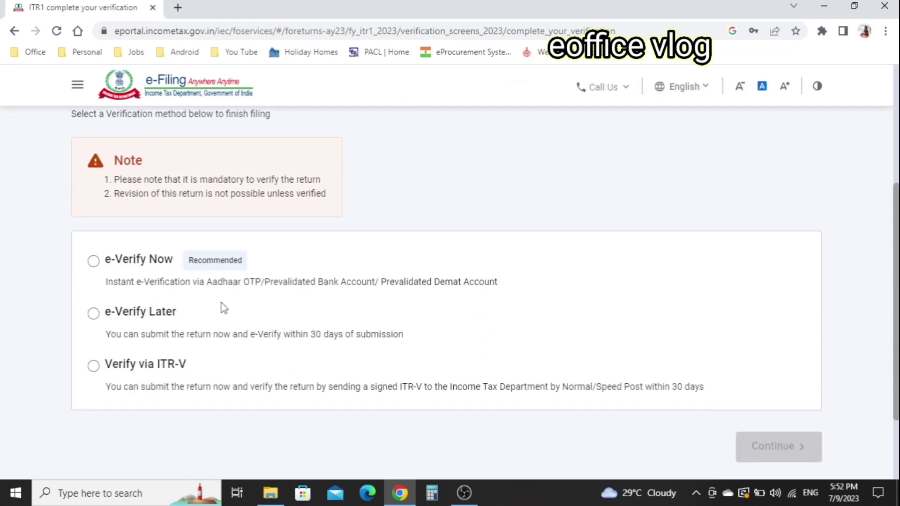
{"action": "left_click", "coordinate": [94, 261]}
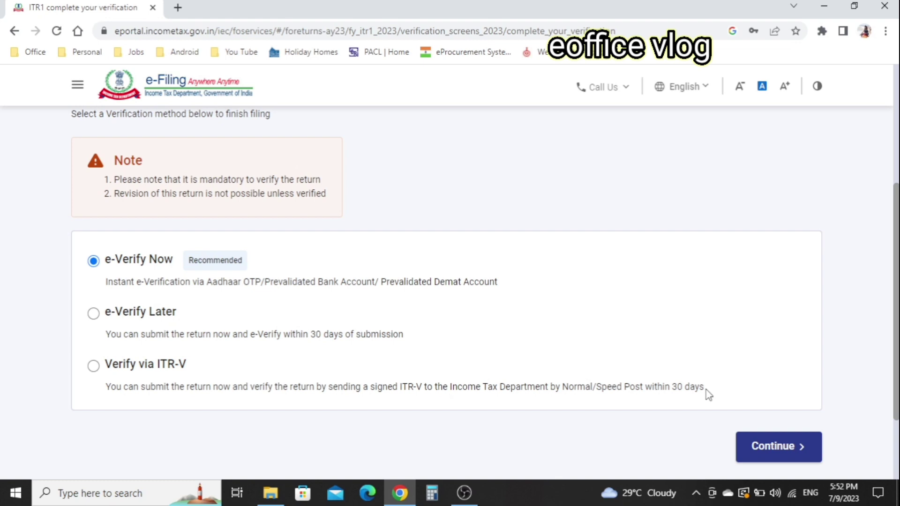
{"action": "left_click", "coordinate": [784, 456]}
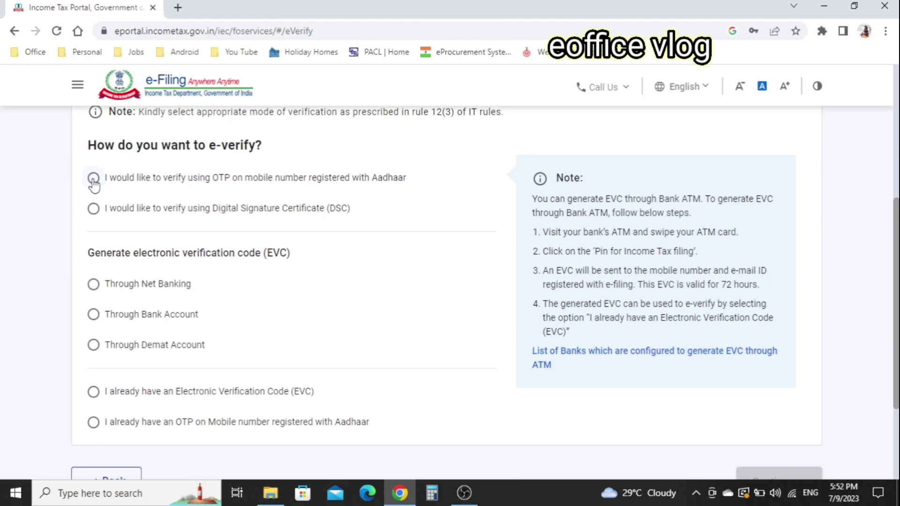
Choose e-verification by OTP on the Aadhaar-registered mobile number, agree to validate the Aadhaar details, and generate the OTP.
{"action": "left_click", "coordinate": [94, 184]}
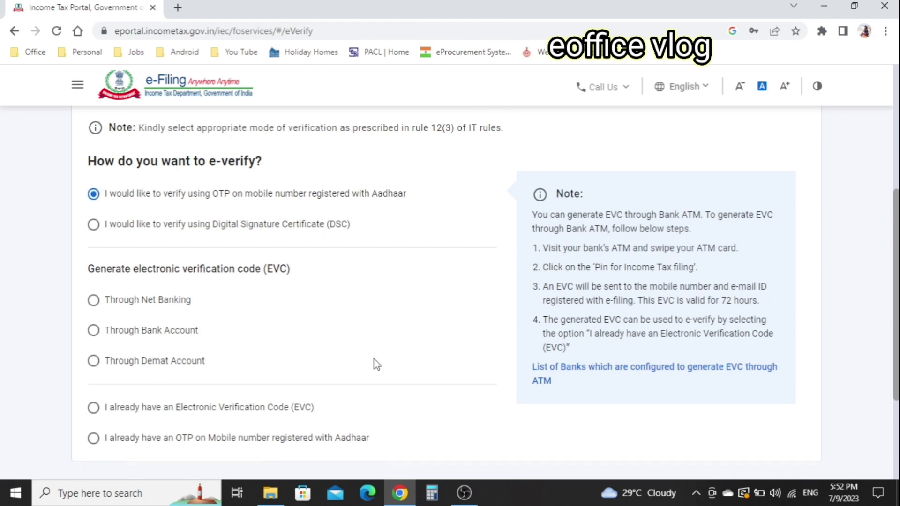
{"action": "scroll", "coordinate": [375, 364], "scroll_direction": "down", "scroll_amount": 2}
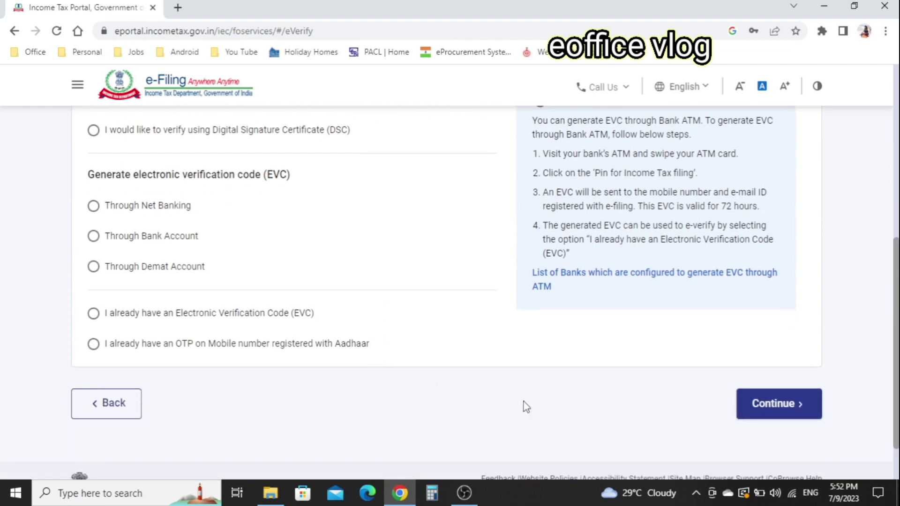
{"action": "left_click", "coordinate": [769, 413]}
{"action": "left_click", "coordinate": [287, 300]}
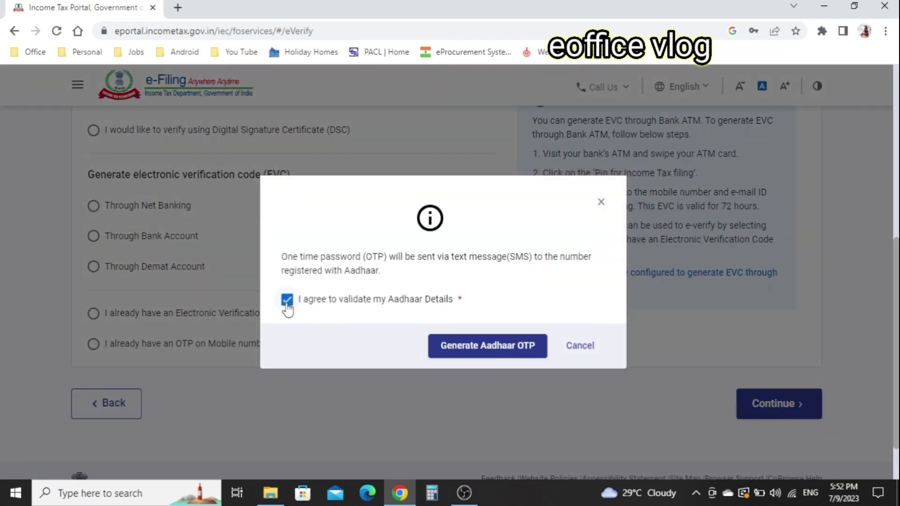
{"action": "left_click", "coordinate": [492, 355]}
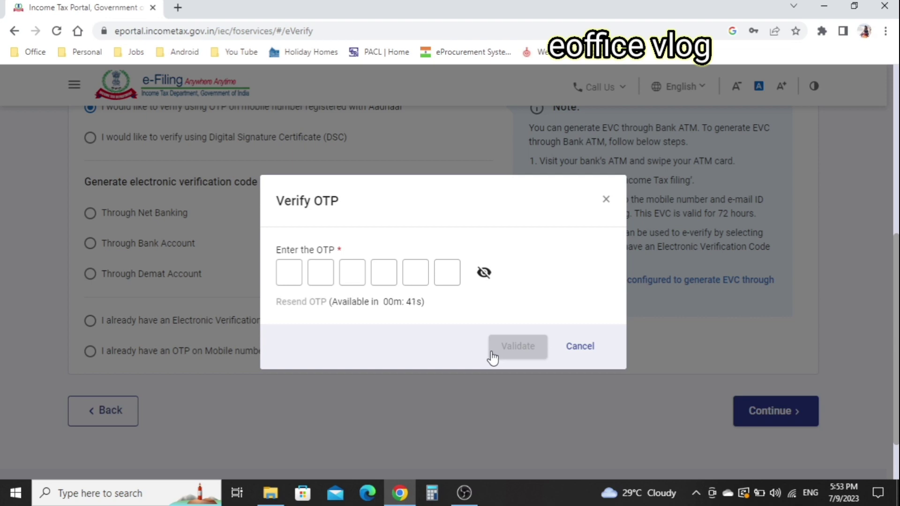
Enter the Aadhaar OTP, validate it, and submit the return.
{"action": "key", "text": "ctrl+v"}
{"action": "left_click", "coordinate": [518, 346]}
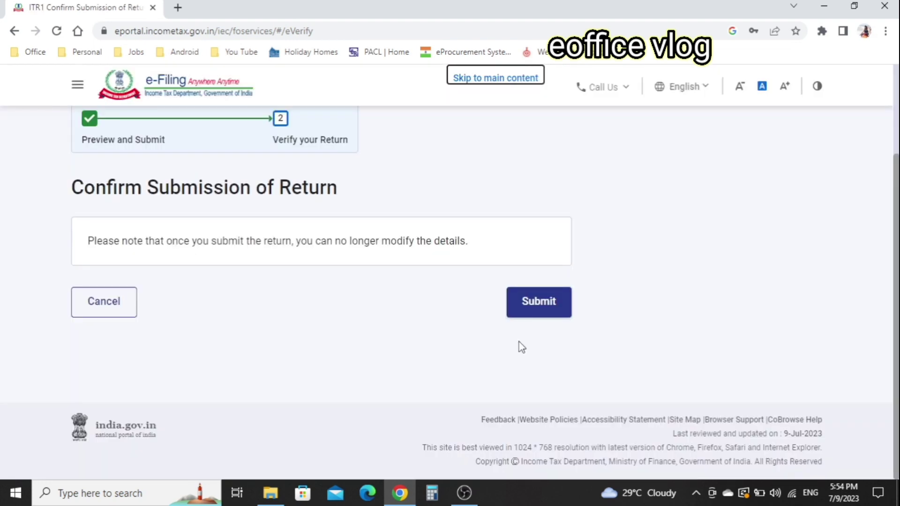
{"action": "left_click", "coordinate": [553, 311]}
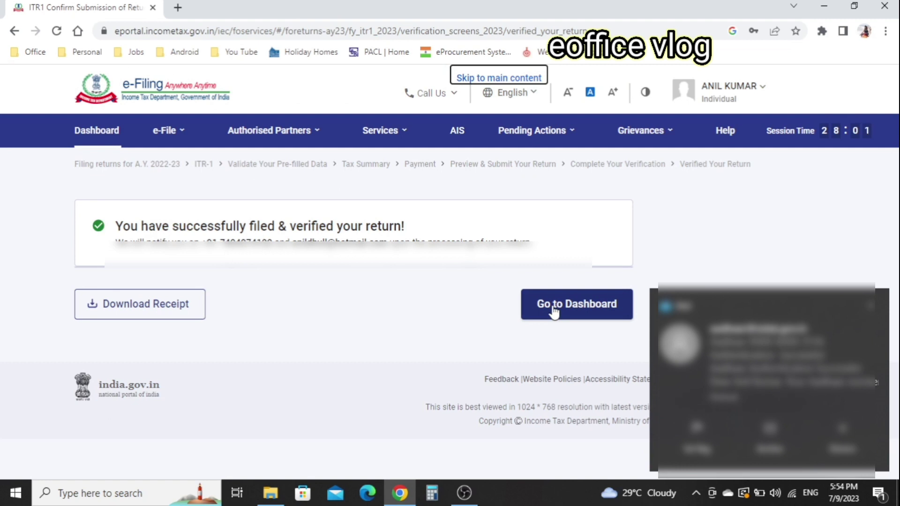
Download the filing receipt, look through the acknowledgement PDF, and close it.
{"action": "left_click", "coordinate": [872, 305]}
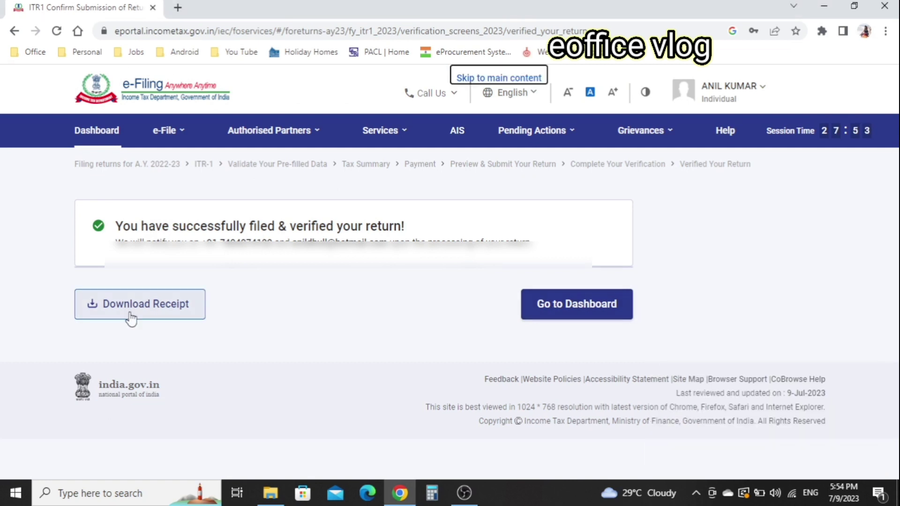
{"action": "left_click", "coordinate": [131, 316]}
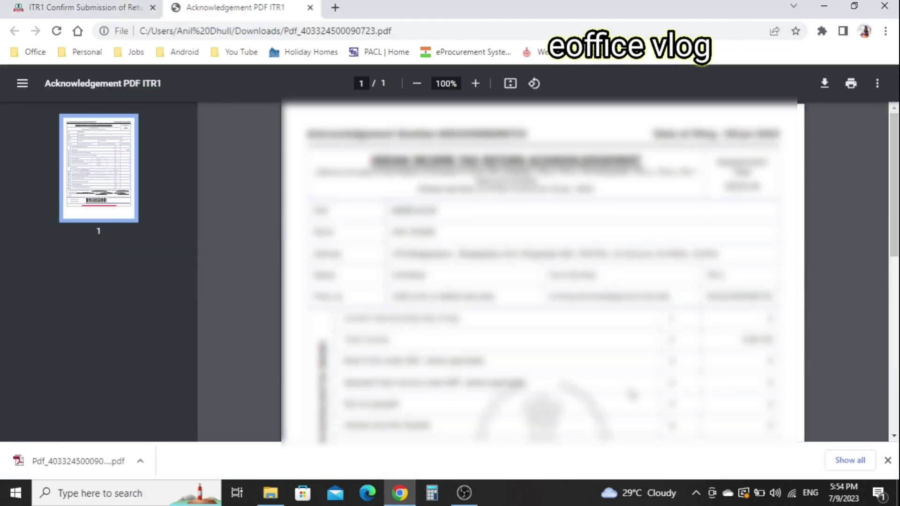
{"action": "scroll", "coordinate": [542, 272], "scroll_direction": "down", "scroll_amount": 5}
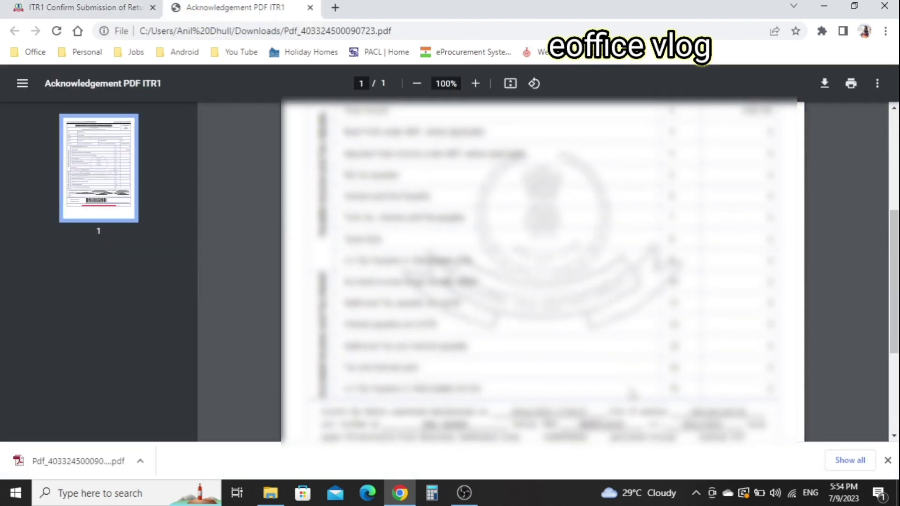
{"action": "scroll", "coordinate": [543, 272], "scroll_direction": "down", "scroll_amount": 2}
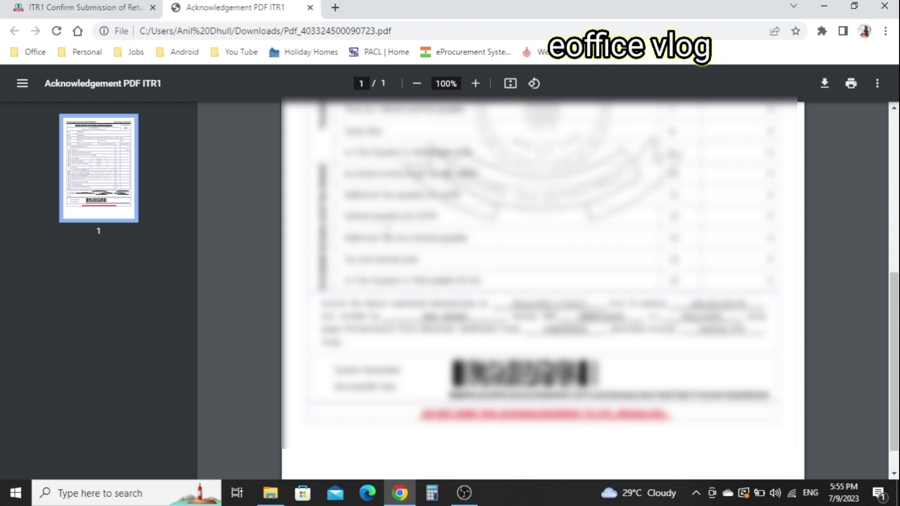
{"action": "left_click", "coordinate": [310, 7]}
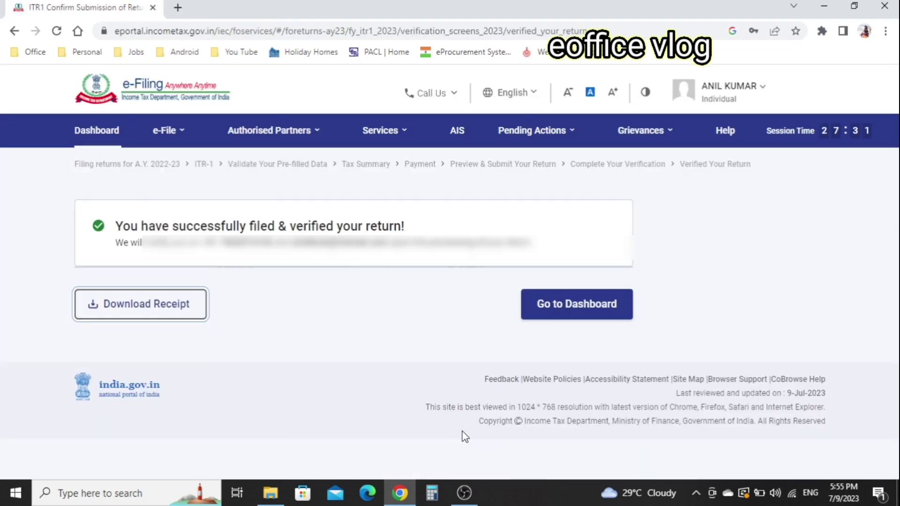